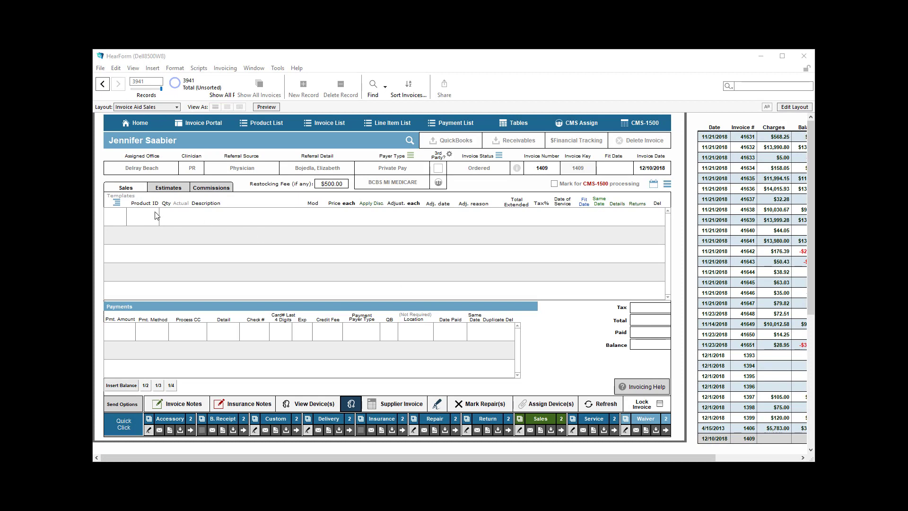
Add a Phonak Audeo RB CIC Binaural line item at $6,789.00 to invoice 1409
left_click(149, 220)
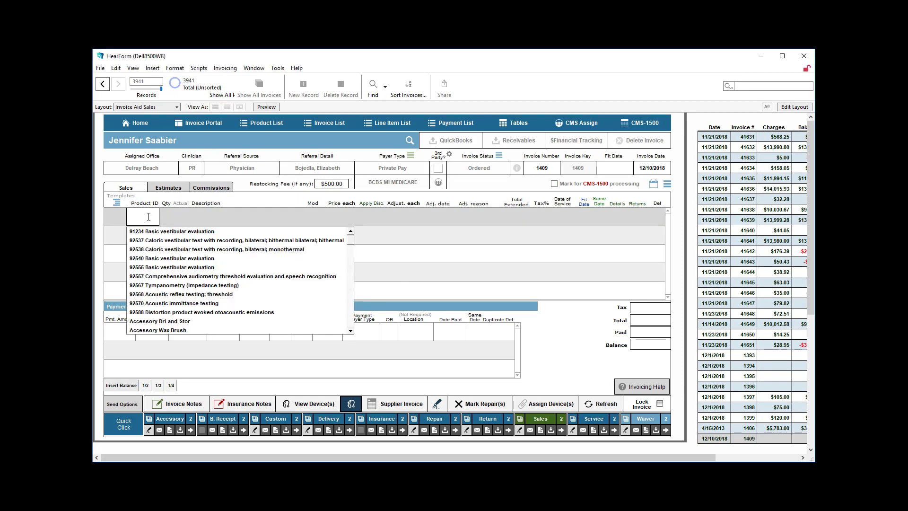
key("p")
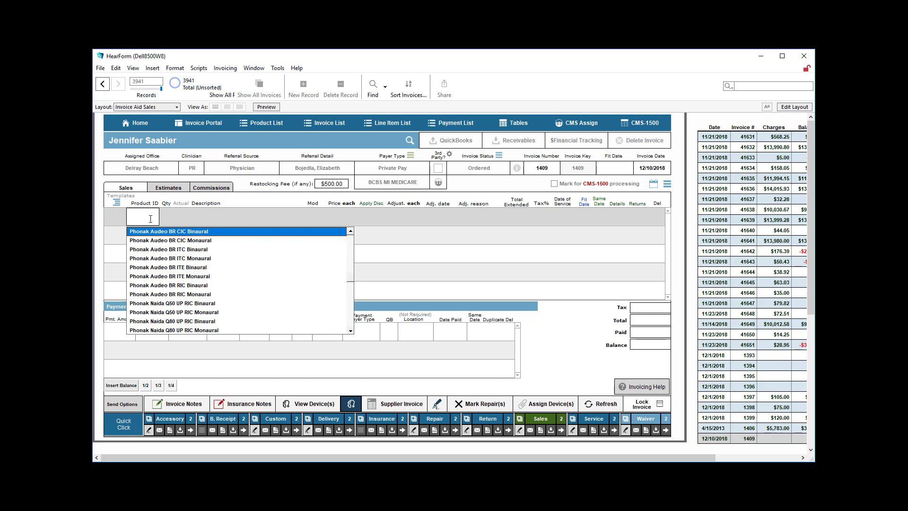
scroll(205, 307, "down", 6)
scroll(202, 307, "up", 6)
left_click(162, 233)
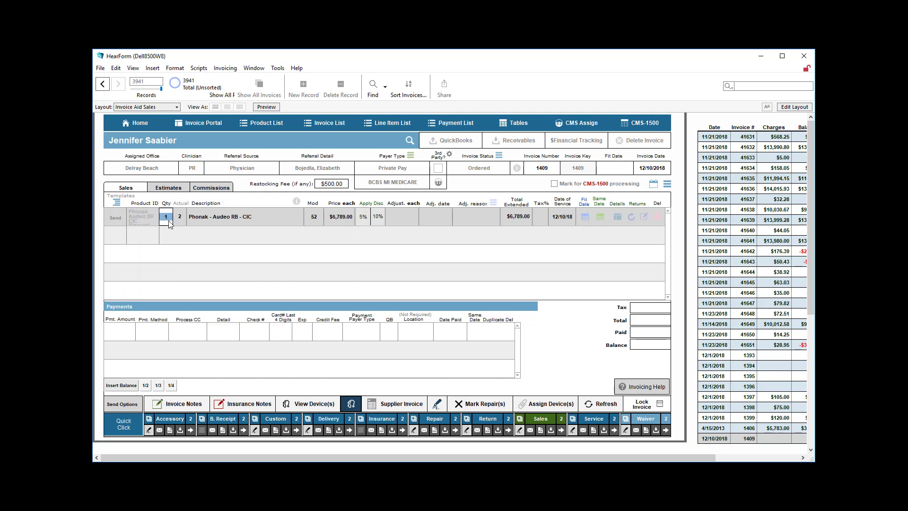
mouse_move(170, 223)
Give the Phonak line a -$300.00 Discount adjustment dated 12/16/2018 and view the adjustment details
left_click(377, 217)
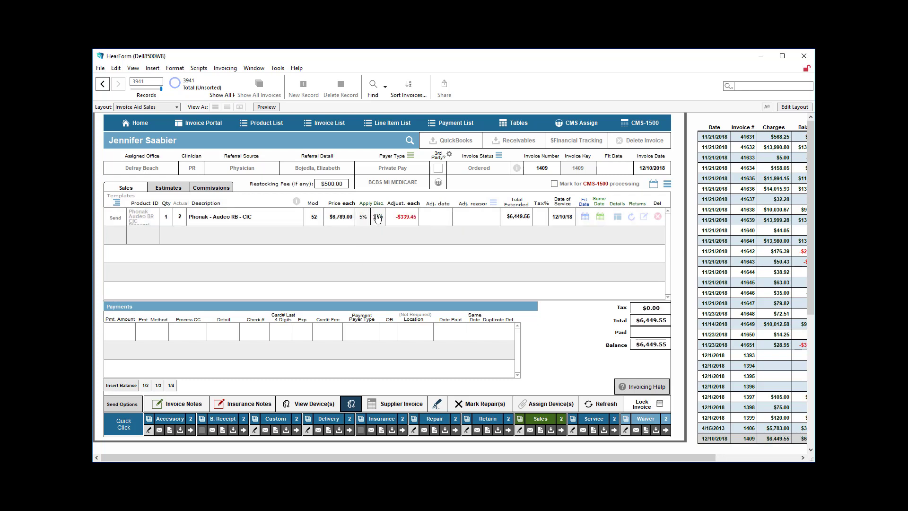
left_click(378, 218)
left_click(414, 224)
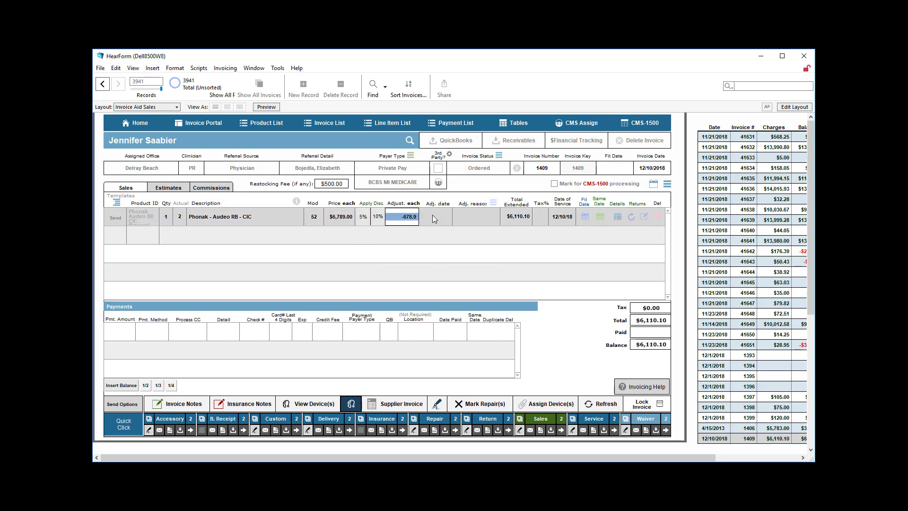
type("-300")
left_click(434, 218)
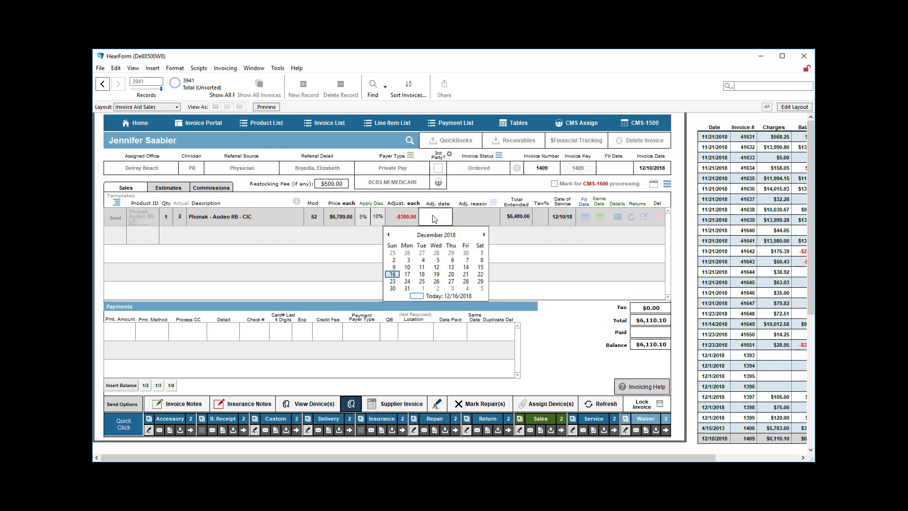
left_click(392, 274)
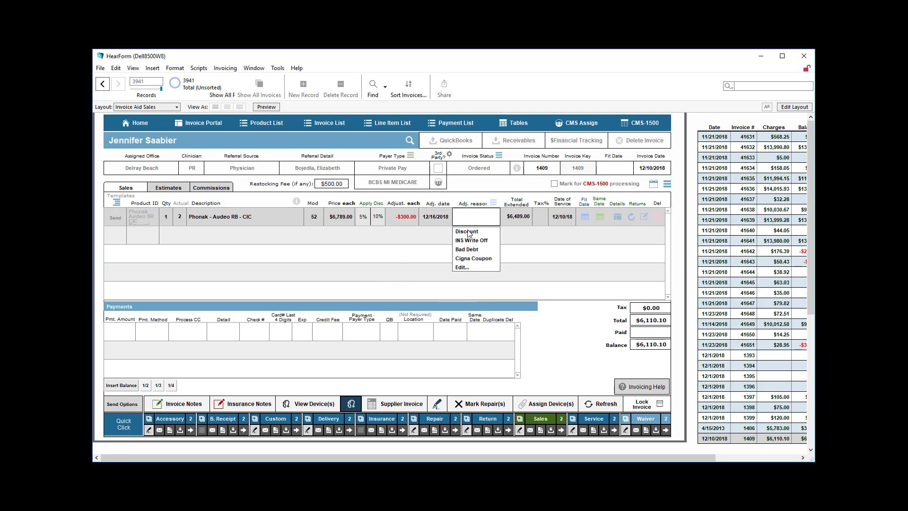
left_click(467, 231)
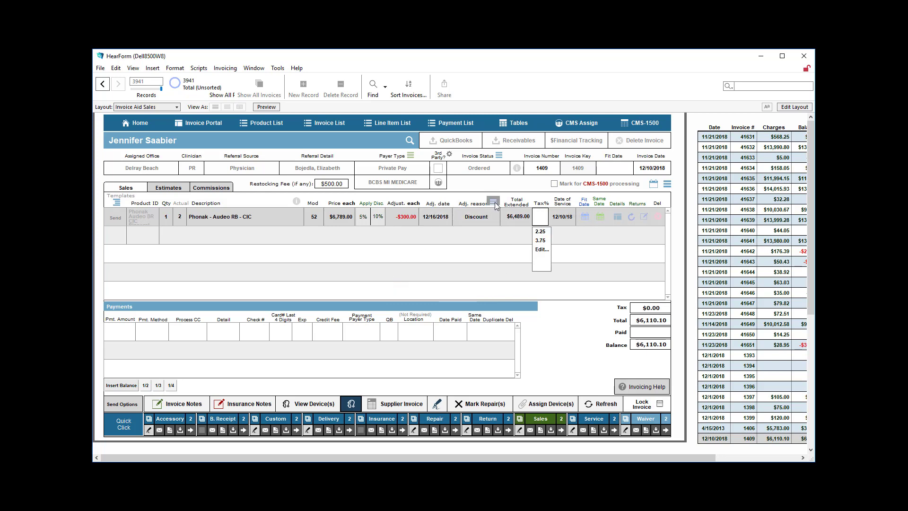
left_click(494, 203)
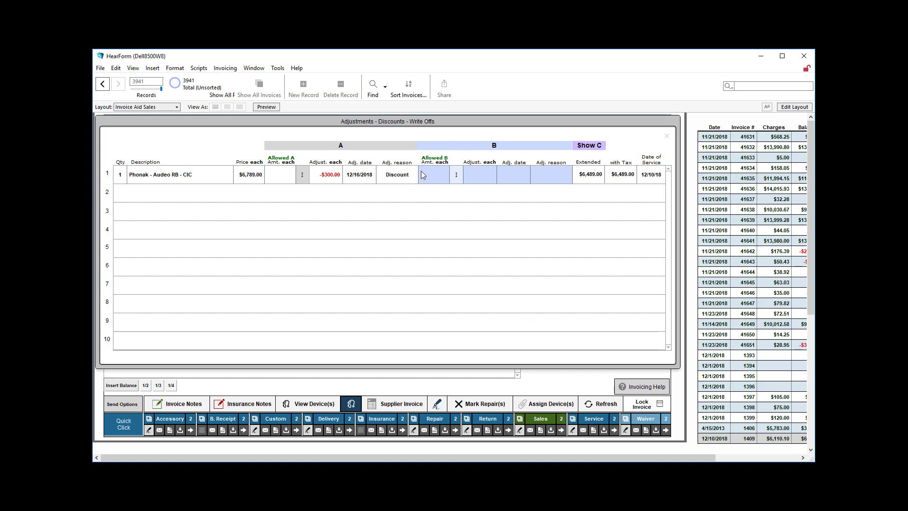
Show the third adjustment column, then close the Third Adjustment and write-offs windows
mouse_move(582, 182)
left_click(592, 146)
left_click(623, 174)
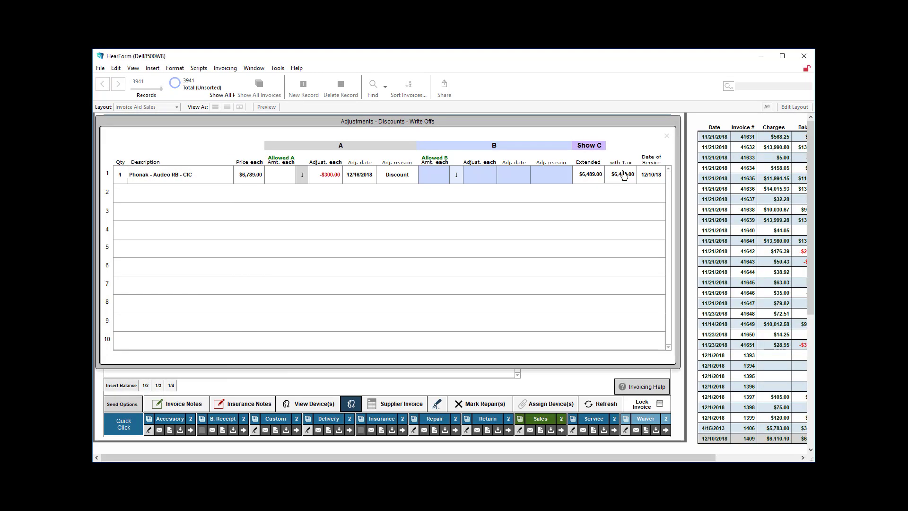
left_click(668, 140)
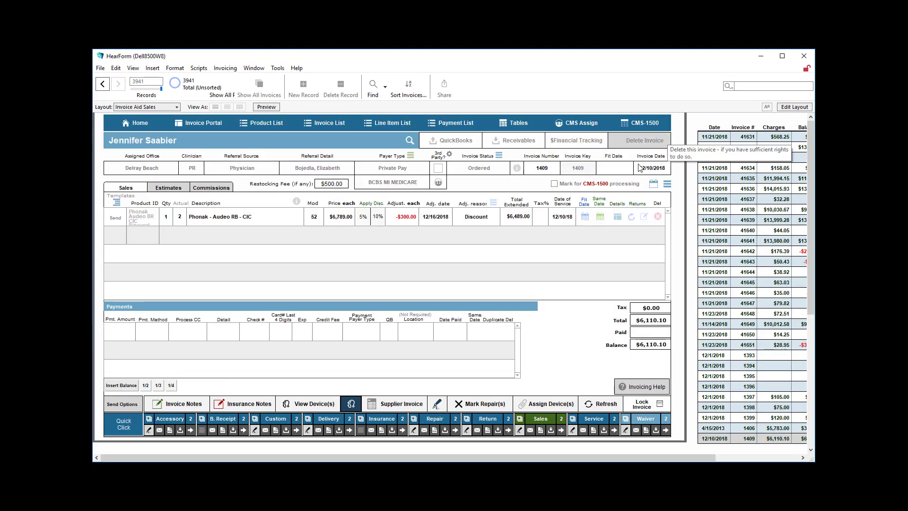
Apply a 2.25% tax rate to the Phonak hearing aid line
mouse_move(522, 219)
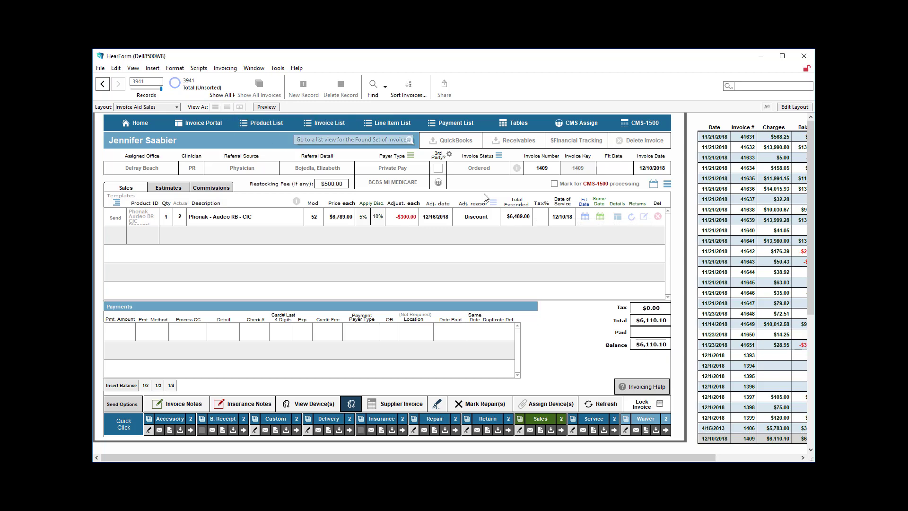
left_click(541, 219)
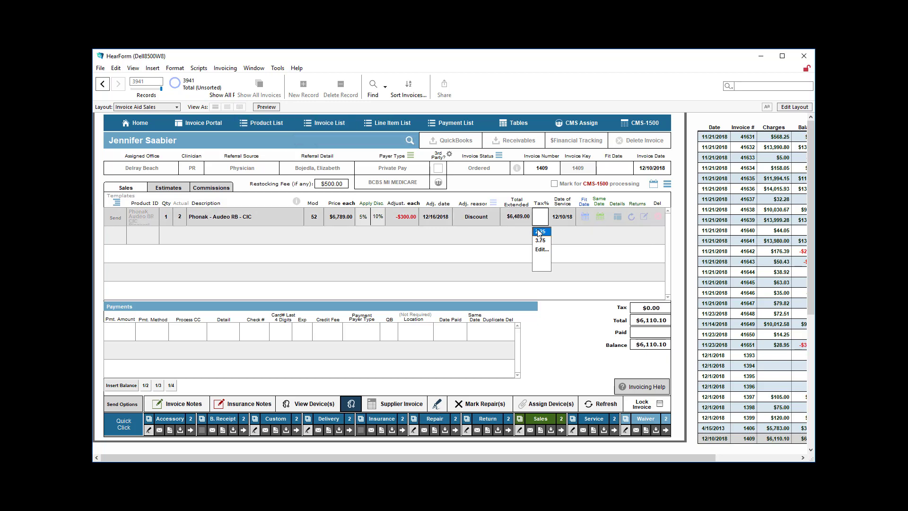
left_click(539, 232)
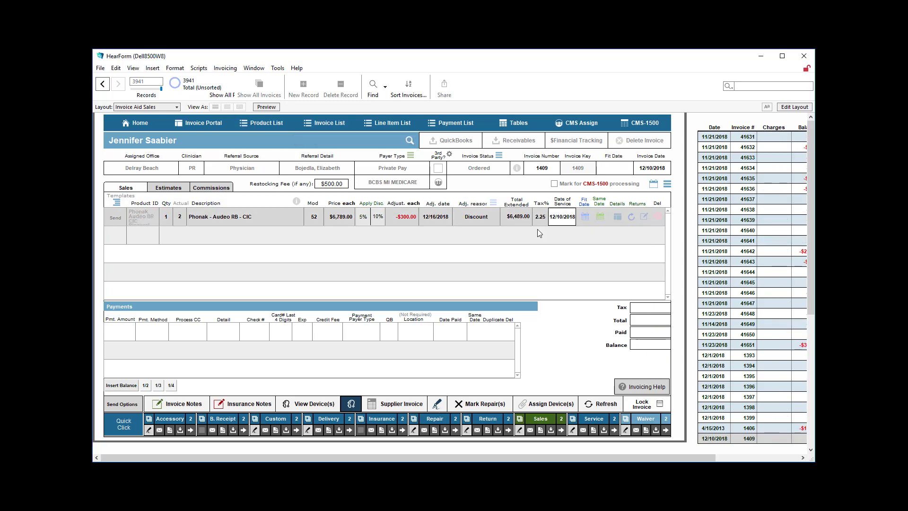
left_click(560, 338)
Change the invoice date to 12/12/2018 so the total recalculates to $6,635.00
mouse_move(564, 222)
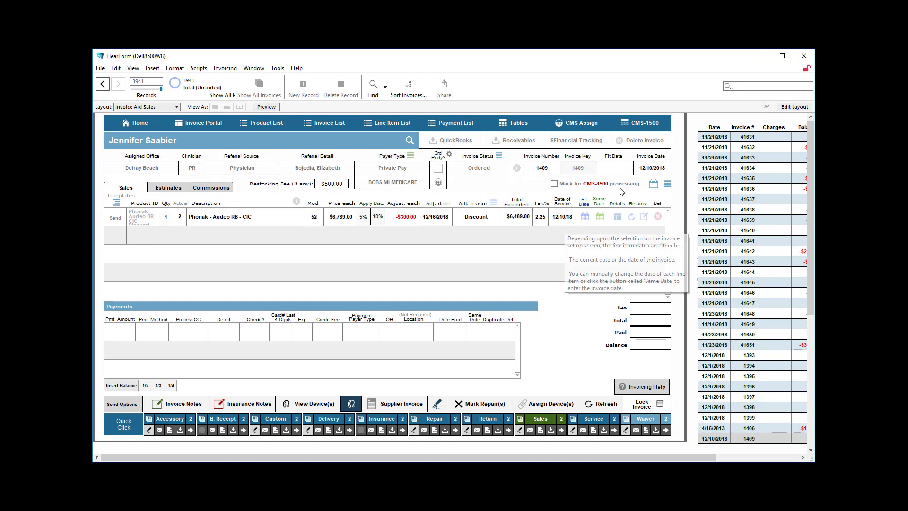
left_click(652, 171)
left_click(654, 217)
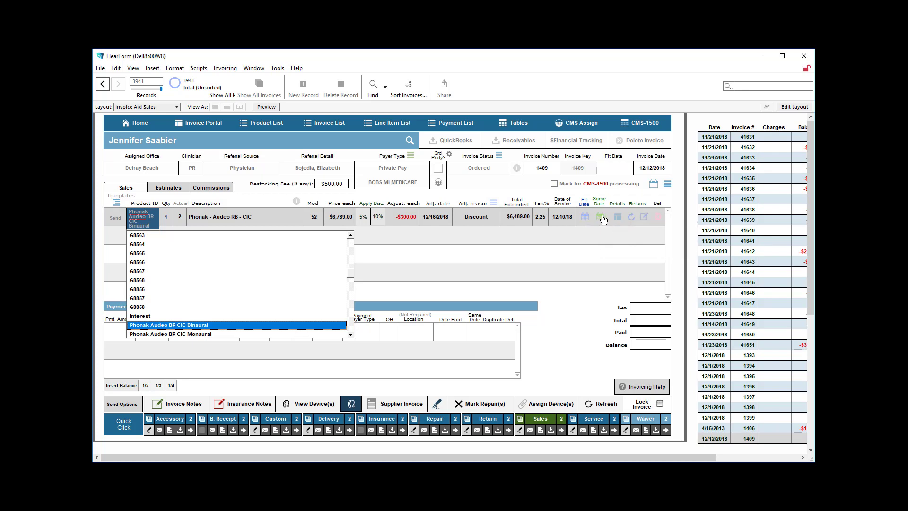
left_click(580, 317)
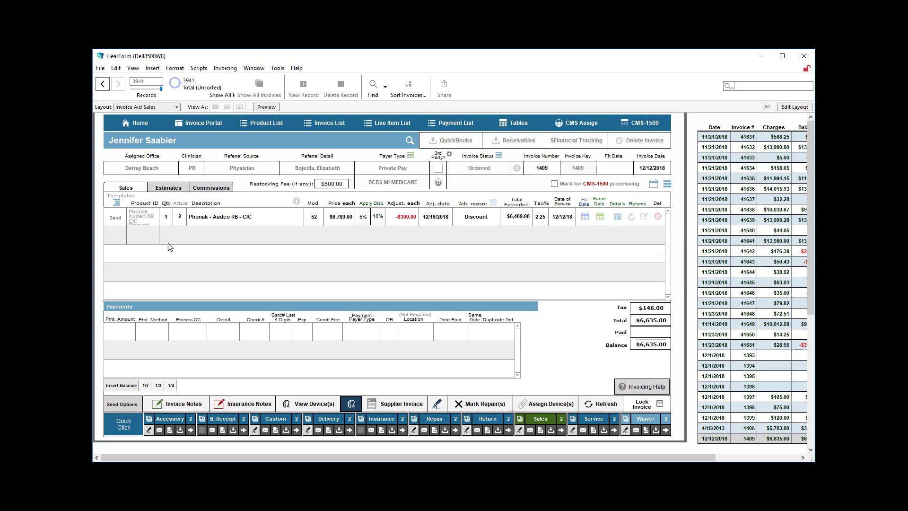
Add a V5267 Accessory Wax Brush line at $6.00 and bring up the Line Item Templates
left_click(144, 235)
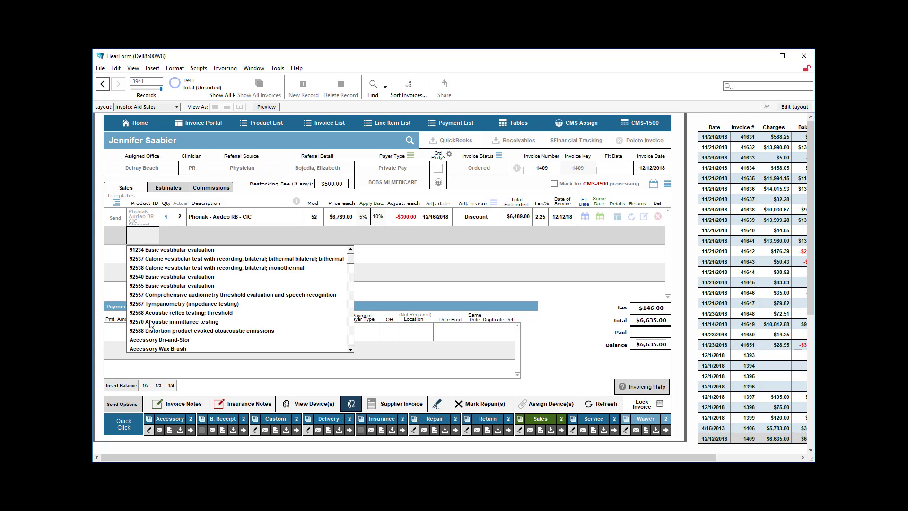
left_click(156, 348)
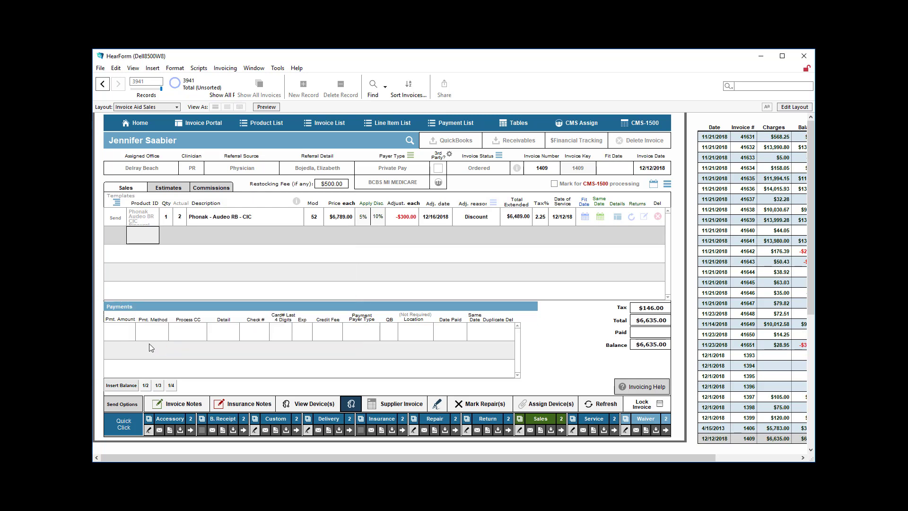
left_click(116, 203)
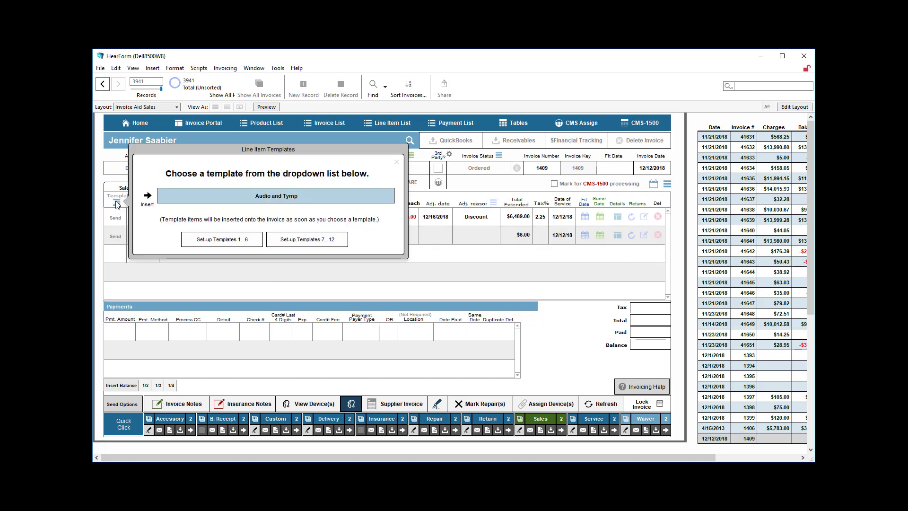
Insert the Audio and Tymp template items, bringing the total to $6,746.00
left_click(197, 194)
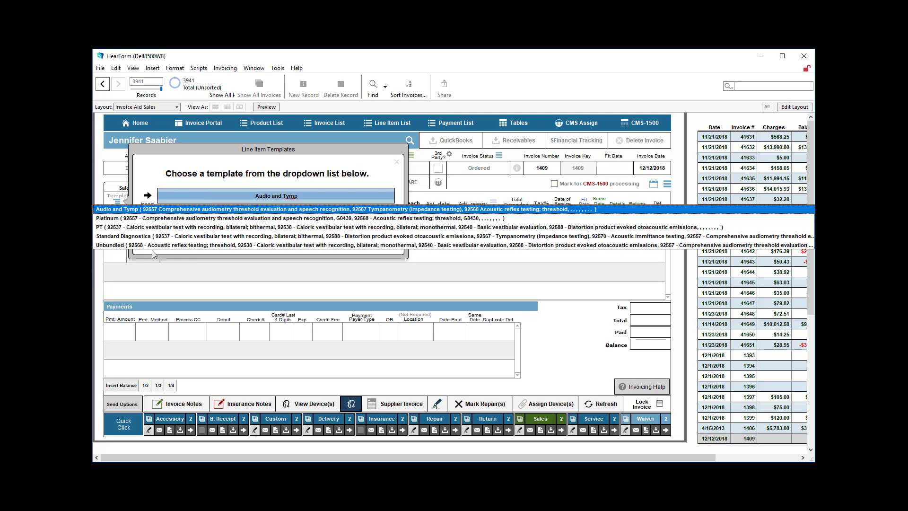
left_click(167, 210)
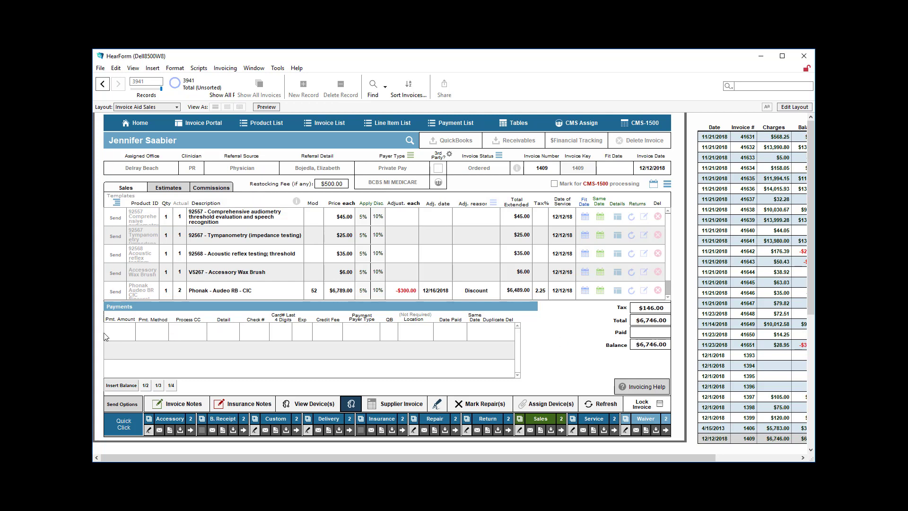
Record a $2,248.67 Visa credit card payment, one third of the balance, then begin a second payment row
left_click(121, 331)
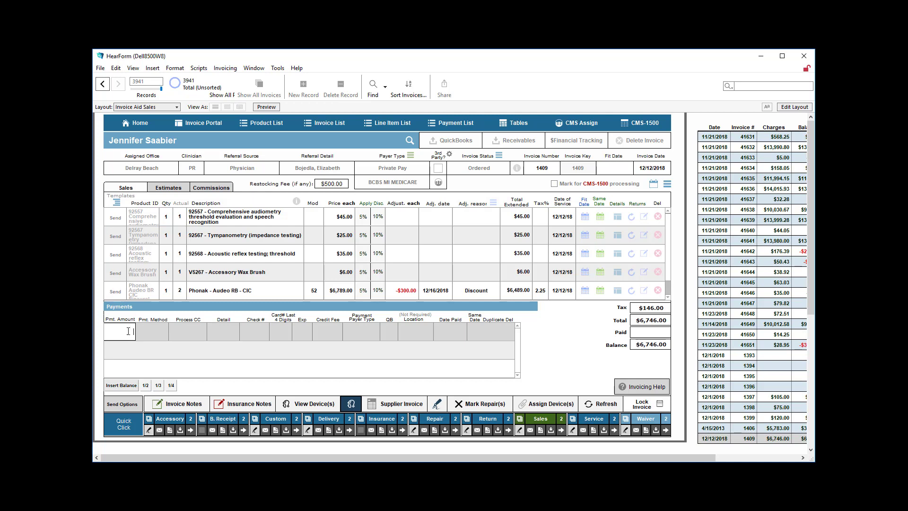
left_click(121, 386)
left_click(158, 387)
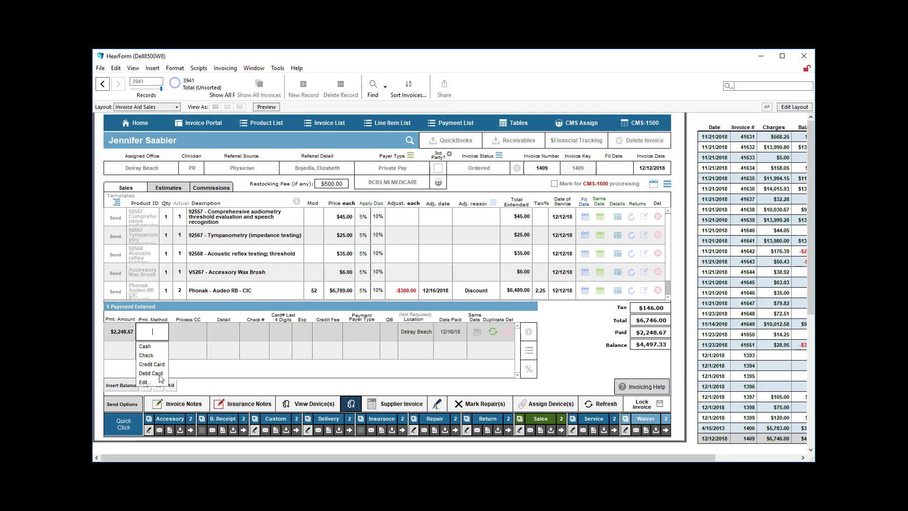
left_click(152, 365)
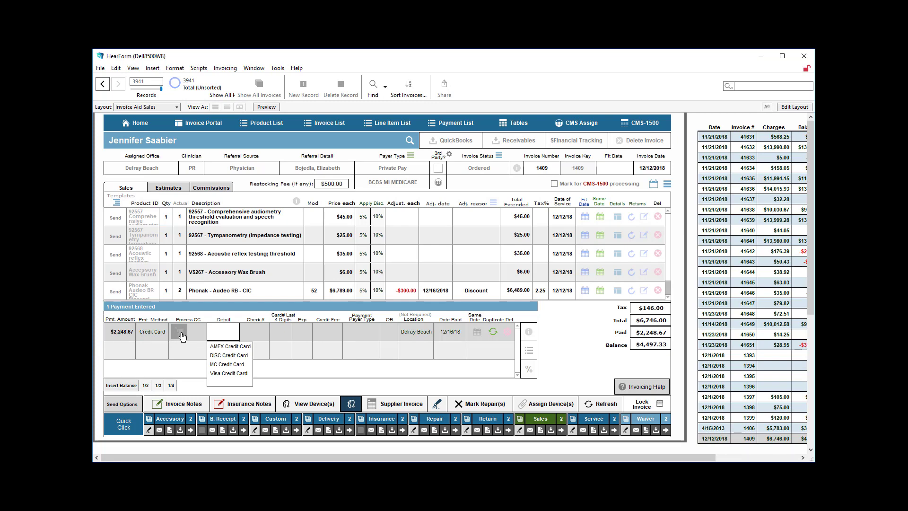
left_click(217, 374)
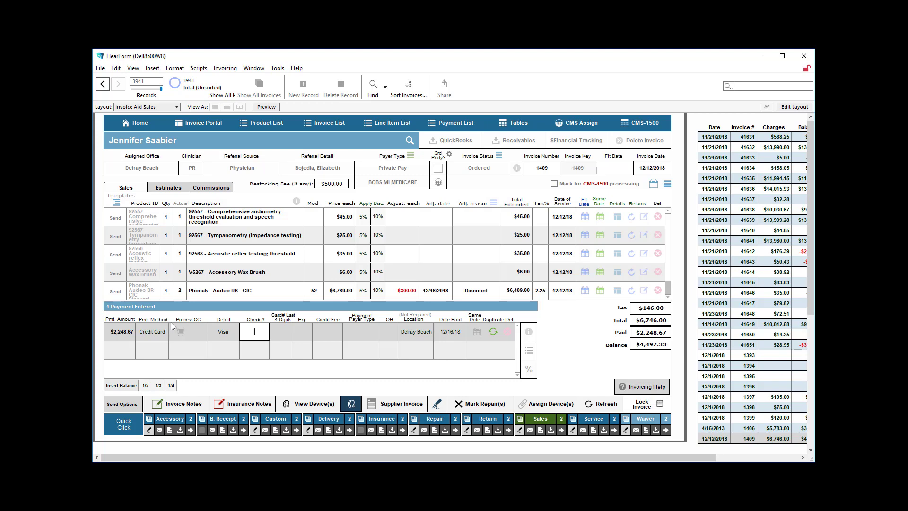
left_click(557, 338)
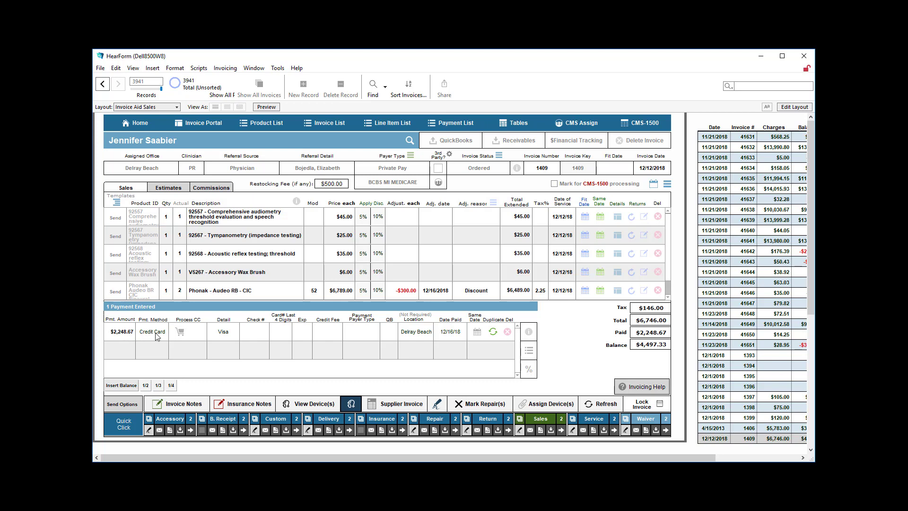
left_click(123, 349)
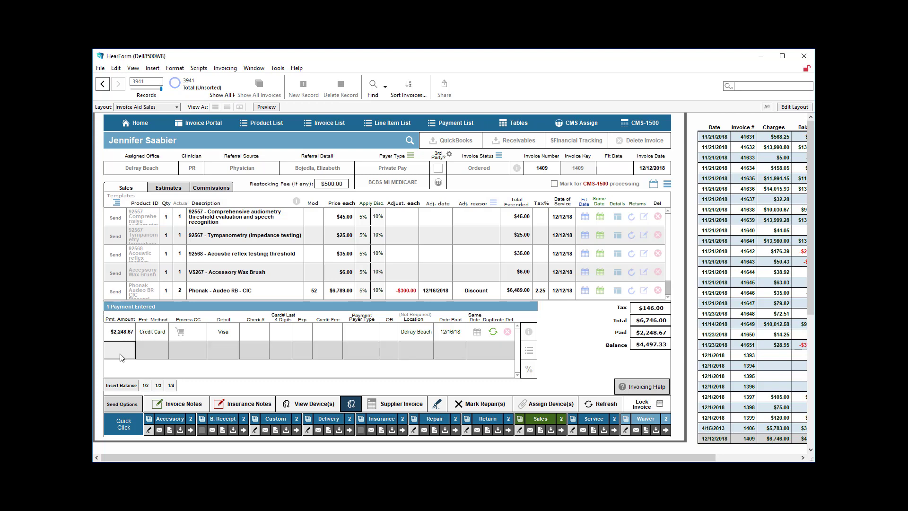
Enter a $1,000 payment by check, keeping the $2,248.67 payment as Credit Card
type("1000")
left_click(147, 345)
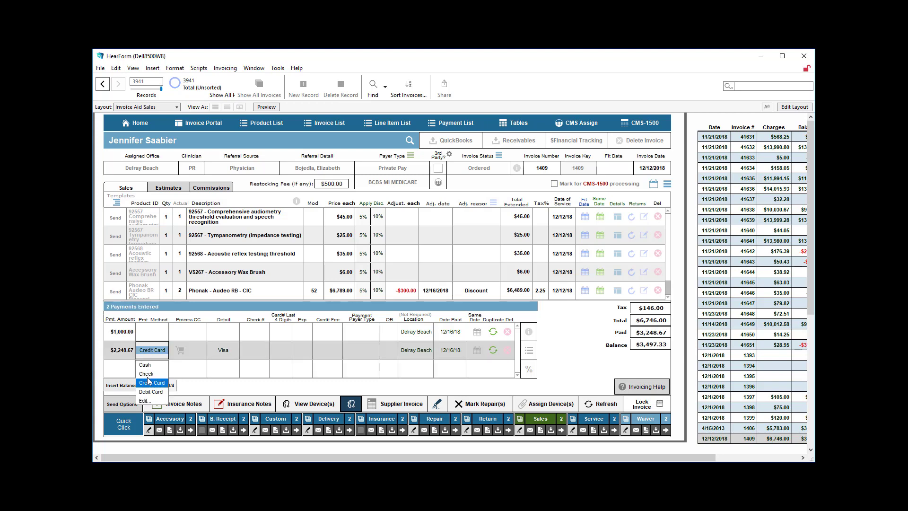
left_click(146, 374)
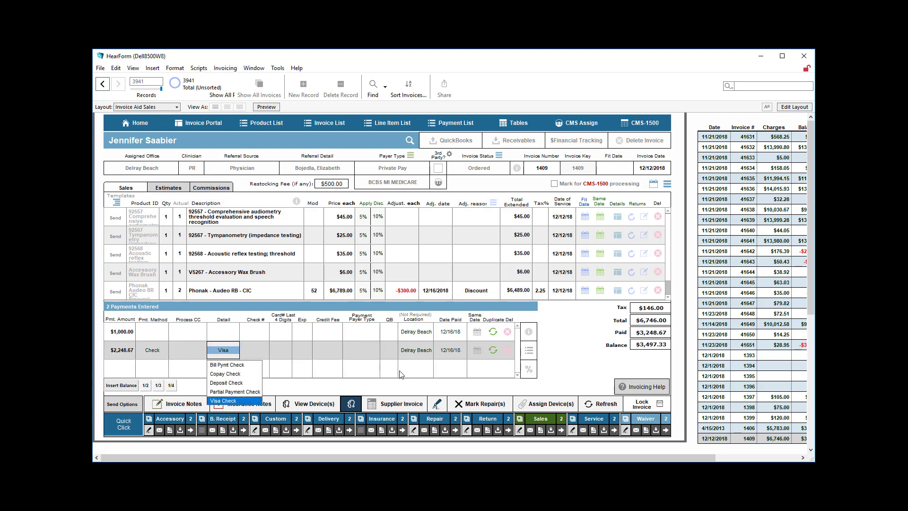
left_click(158, 349)
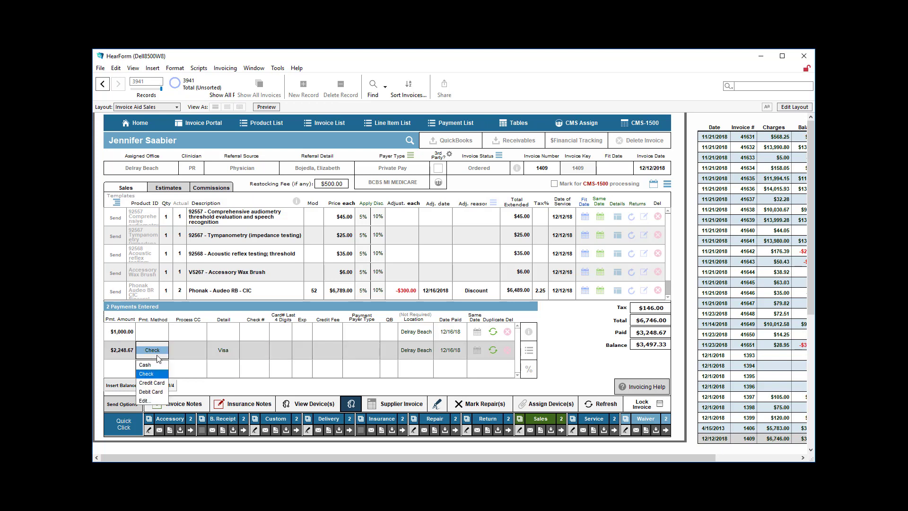
left_click(148, 384)
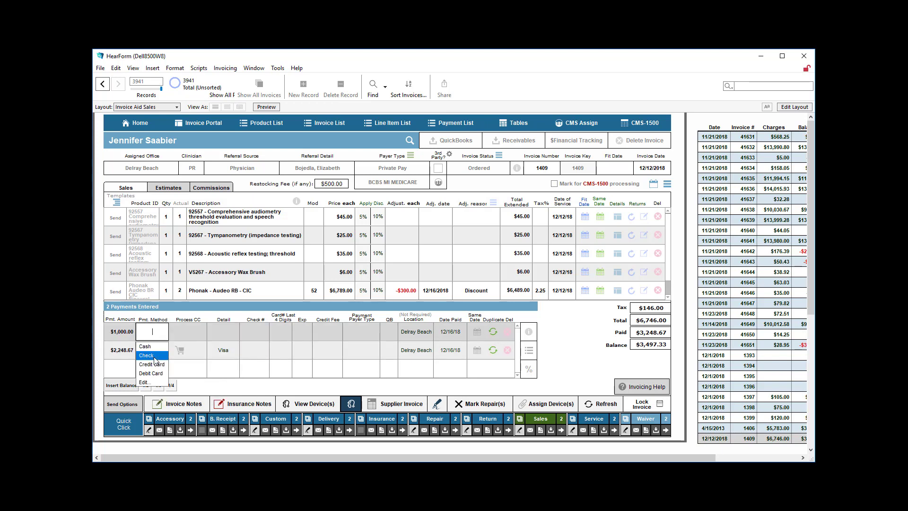
Record the $1,000 payment as a Personal check, number 4567
left_click(146, 355)
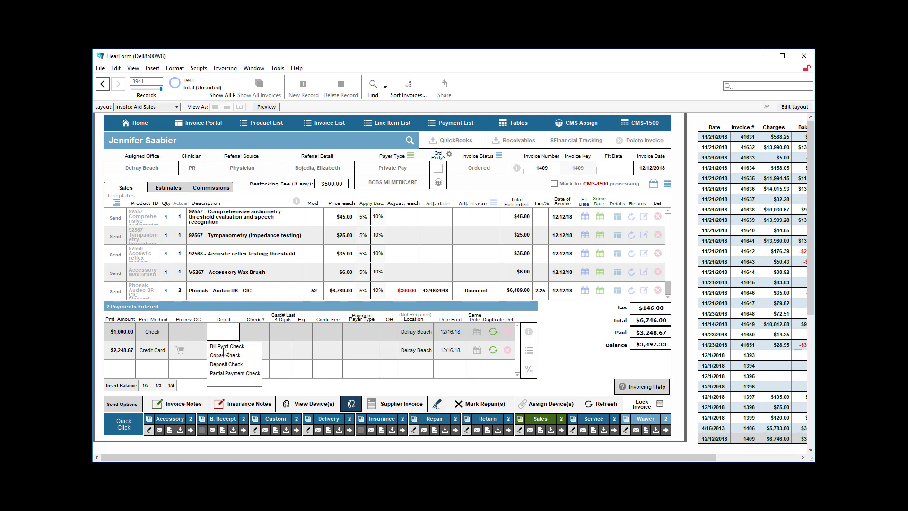
left_click(224, 333)
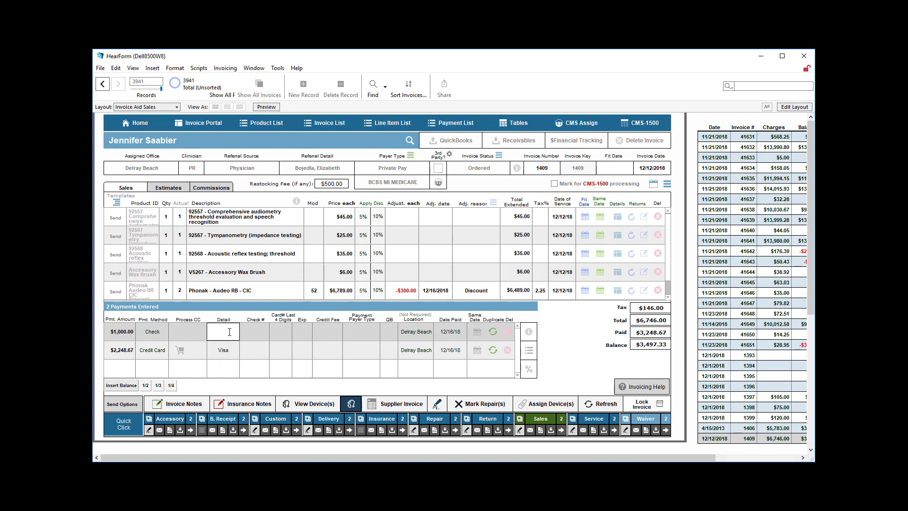
type("Personal")
left_click(256, 333)
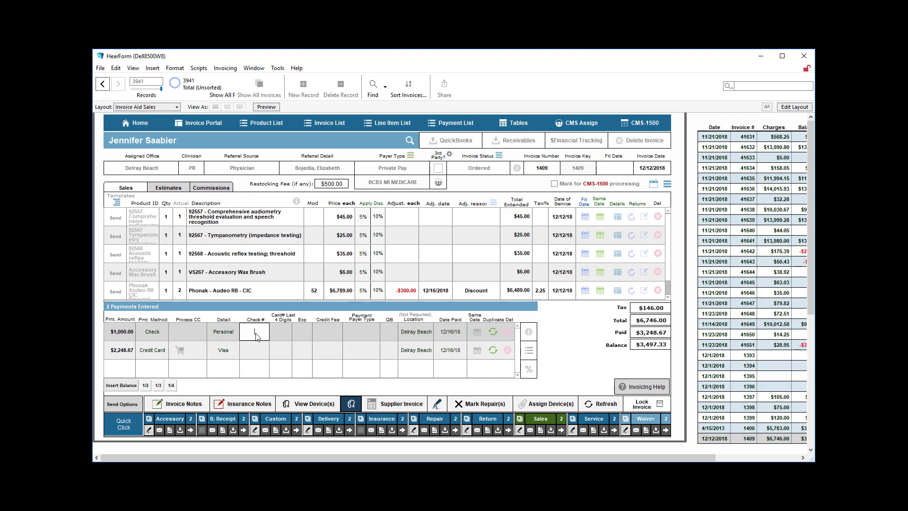
type("4567")
left_click(561, 353)
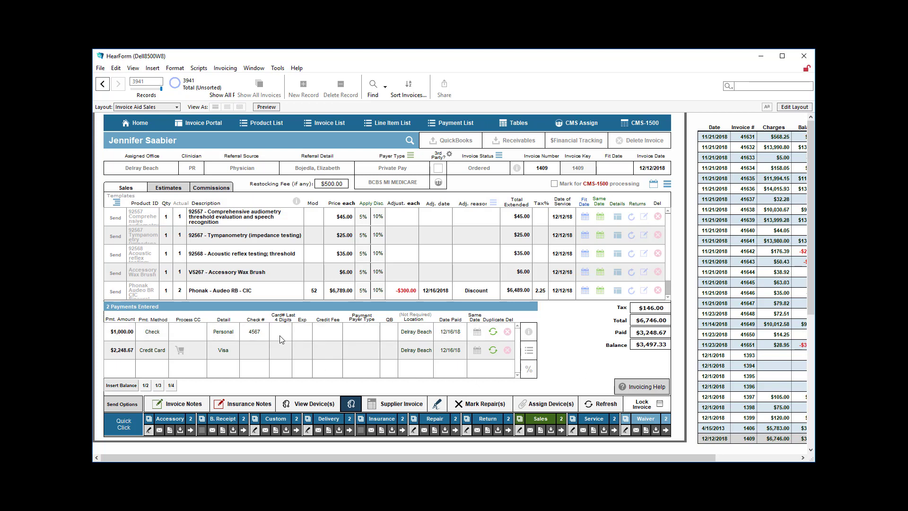
Set the $1,000 payment's payer type to Private Pay and view the payments' creation log
left_click(356, 335)
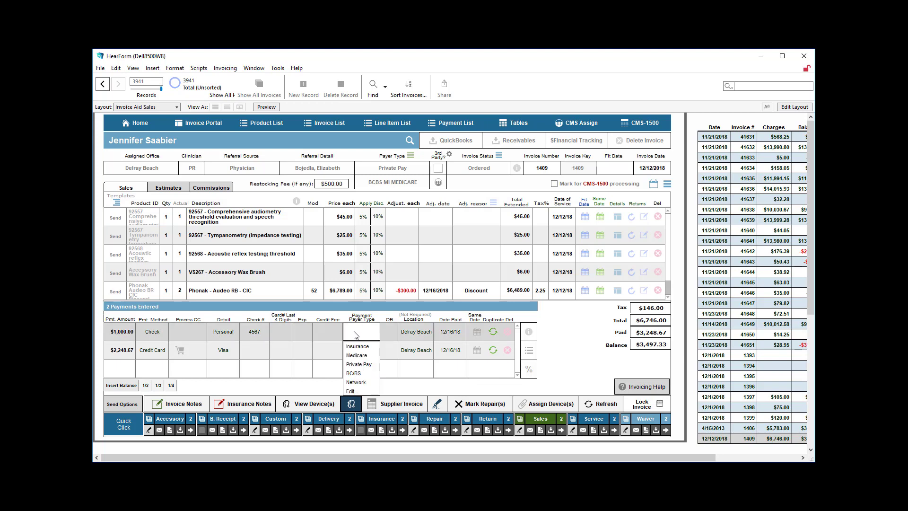
left_click(355, 366)
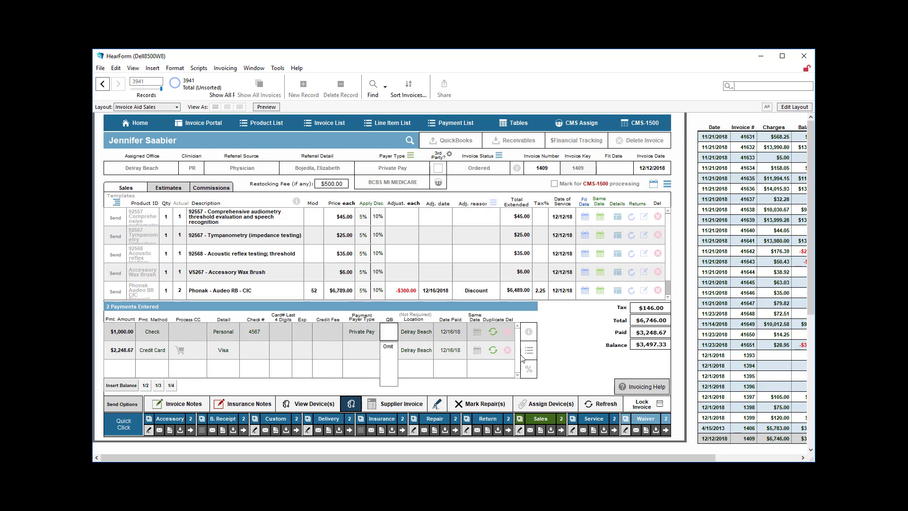
left_click(564, 350)
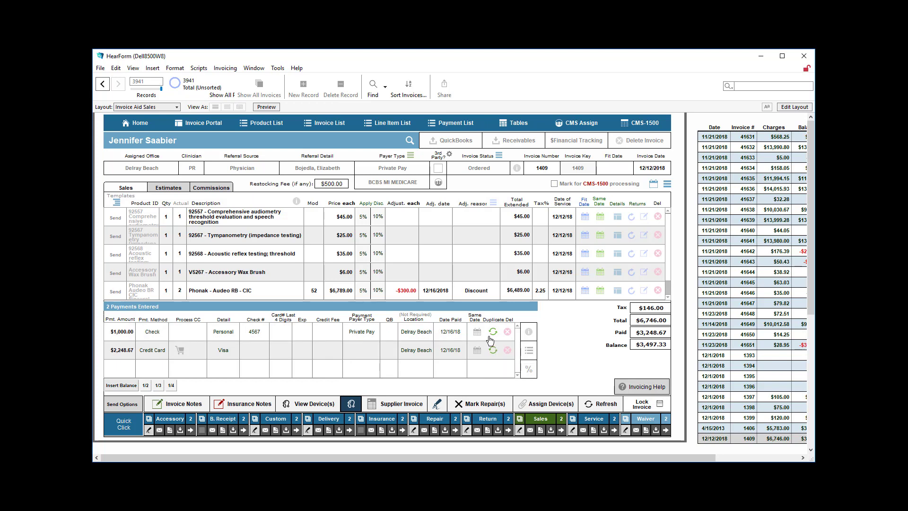
left_click(476, 340)
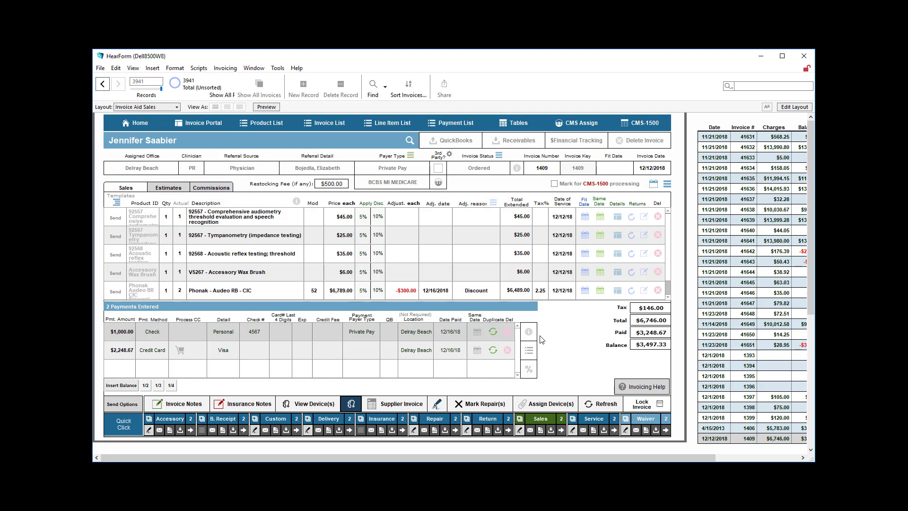
left_click(528, 331)
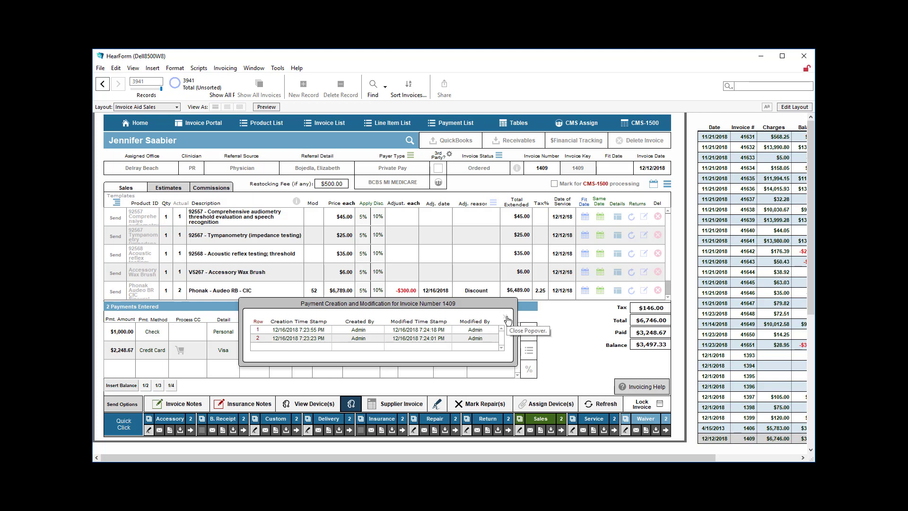
left_click(507, 319)
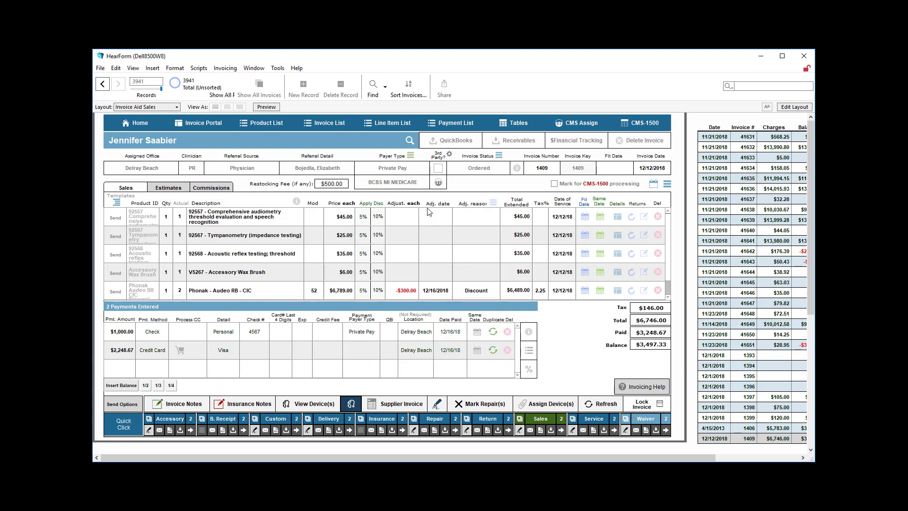
left_click(297, 202)
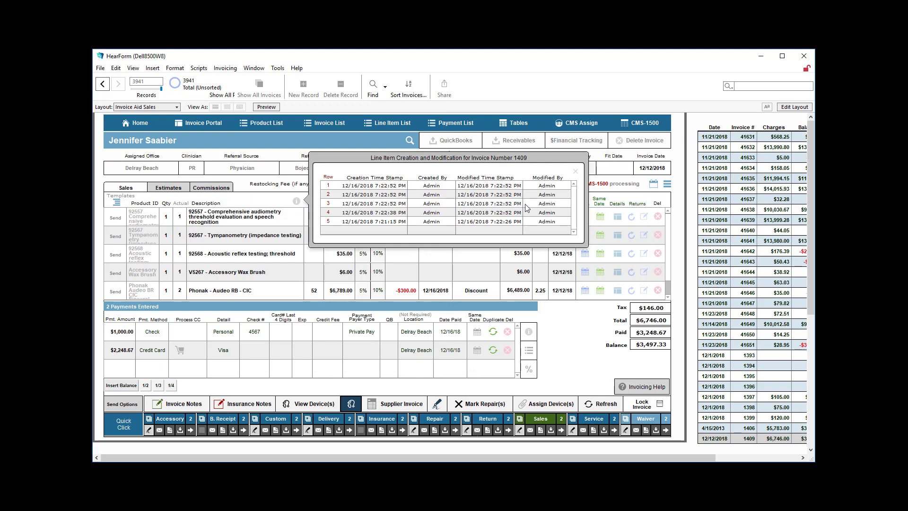
left_click(575, 171)
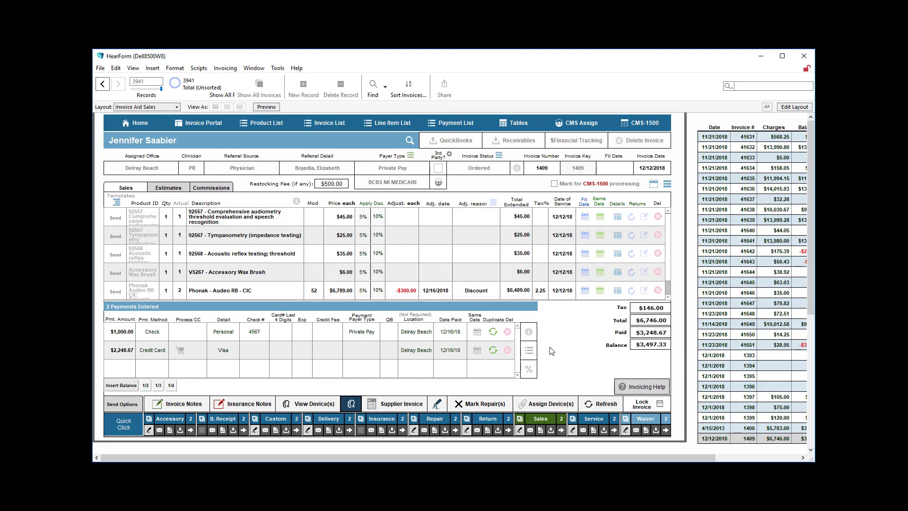
Enter 'This is a note...' as the agreement note and 'In house' as the in-house note
left_click(184, 403)
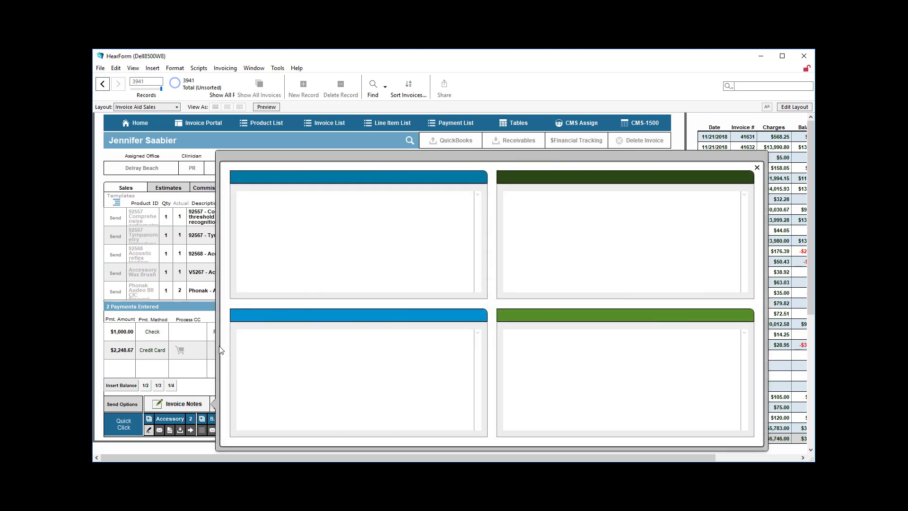
left_click(284, 231)
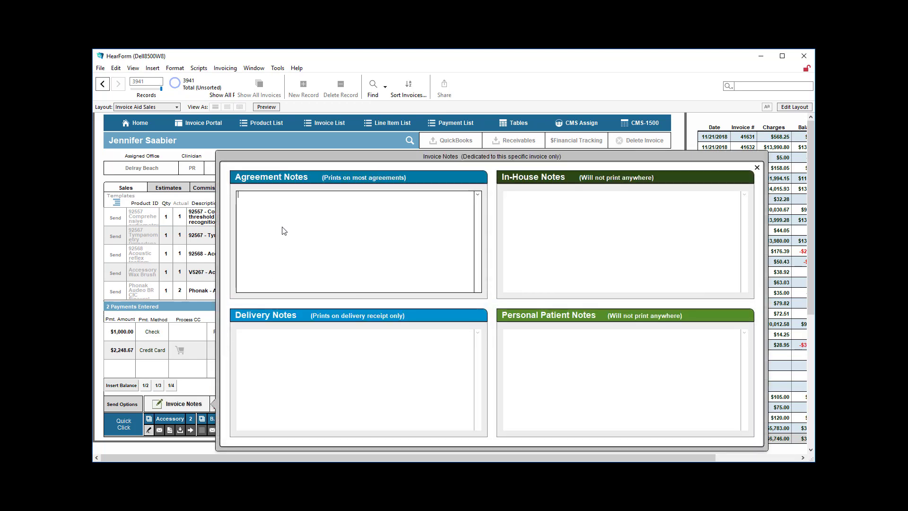
type("This is a note...")
left_click(266, 349)
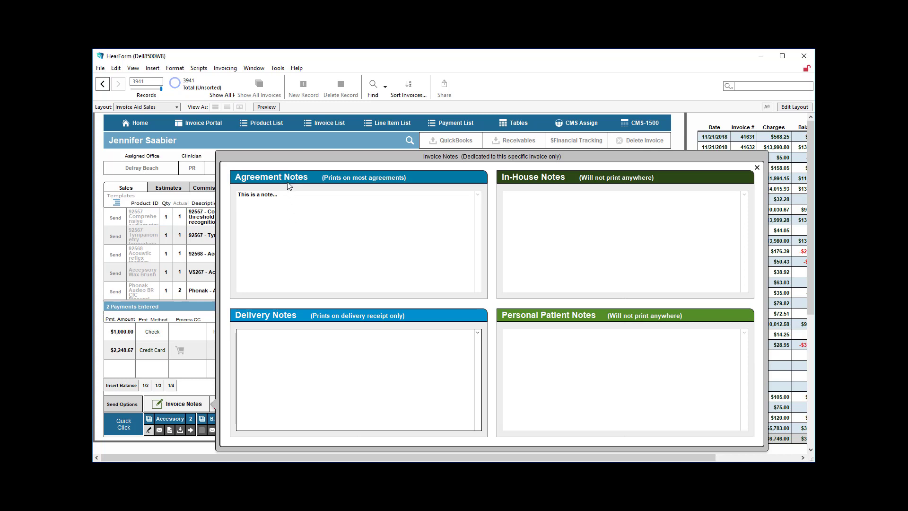
left_click(556, 232)
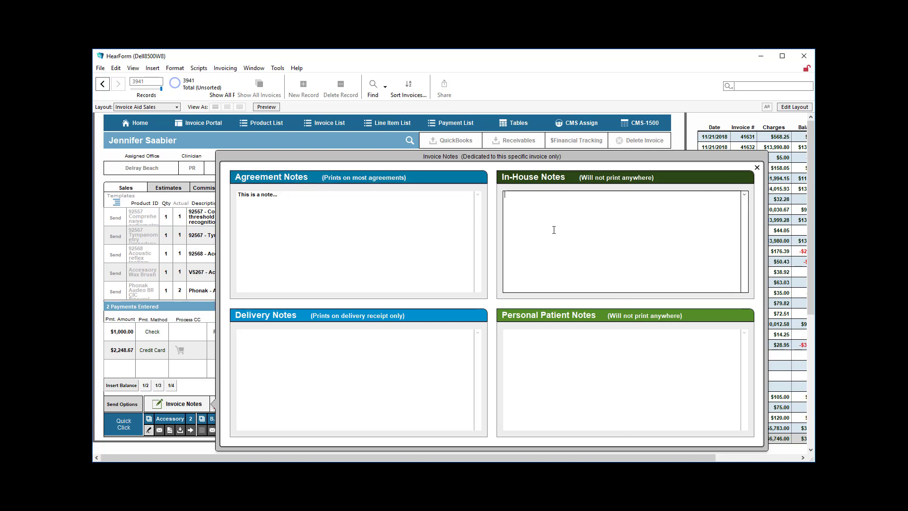
type("In house")
left_click(572, 373)
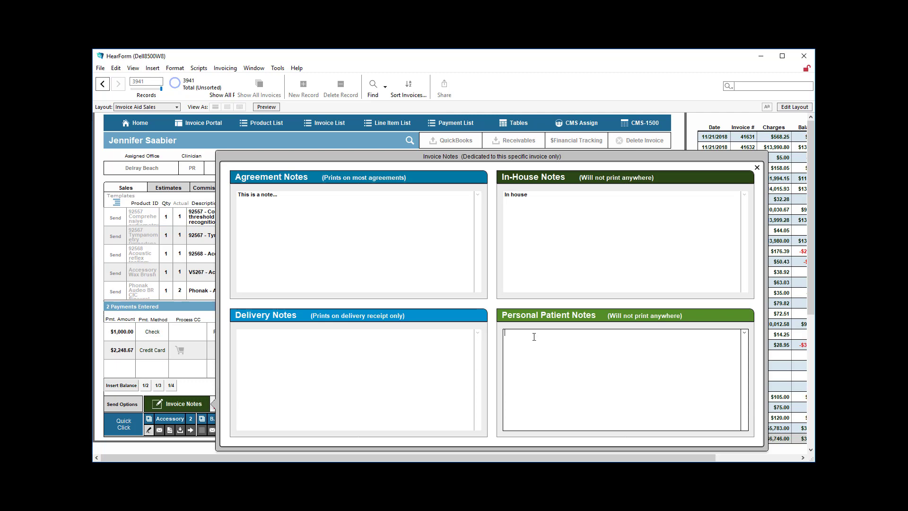
left_click(757, 167)
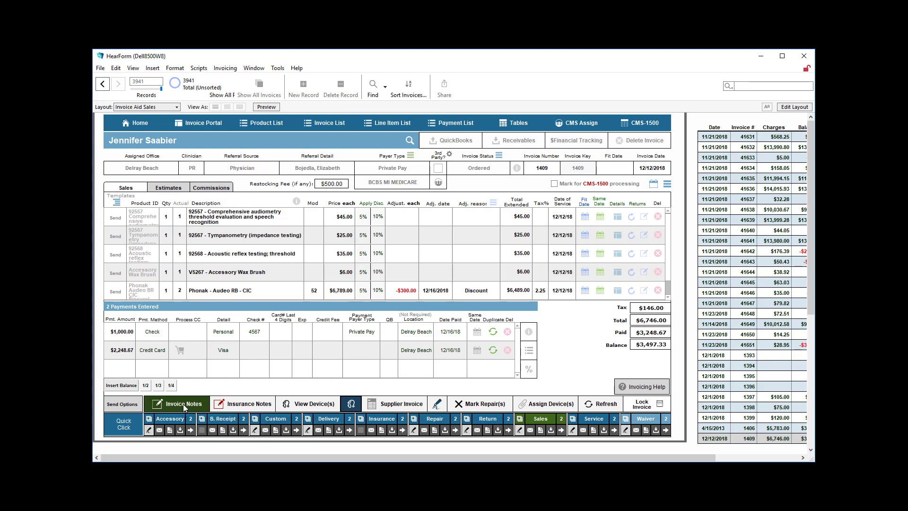
Look at the invoice's insurance notes and close them without adding anything
left_click(236, 404)
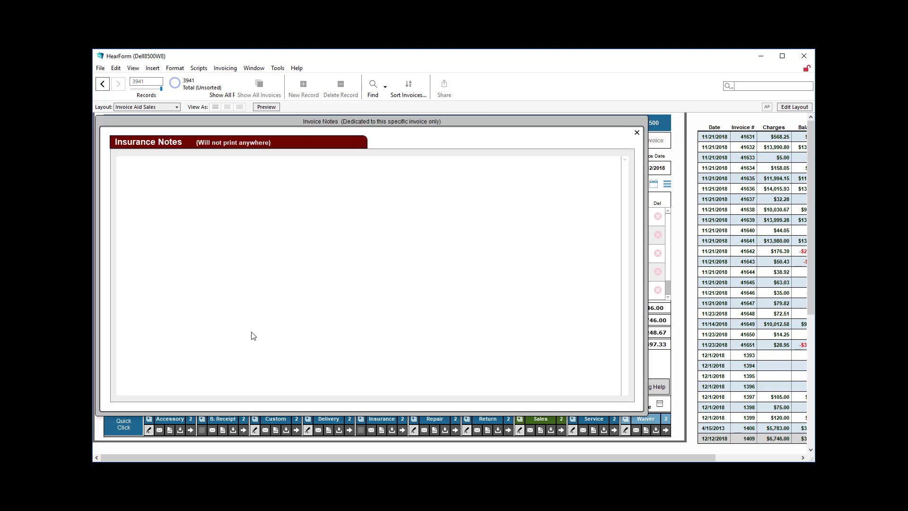
left_click(243, 335)
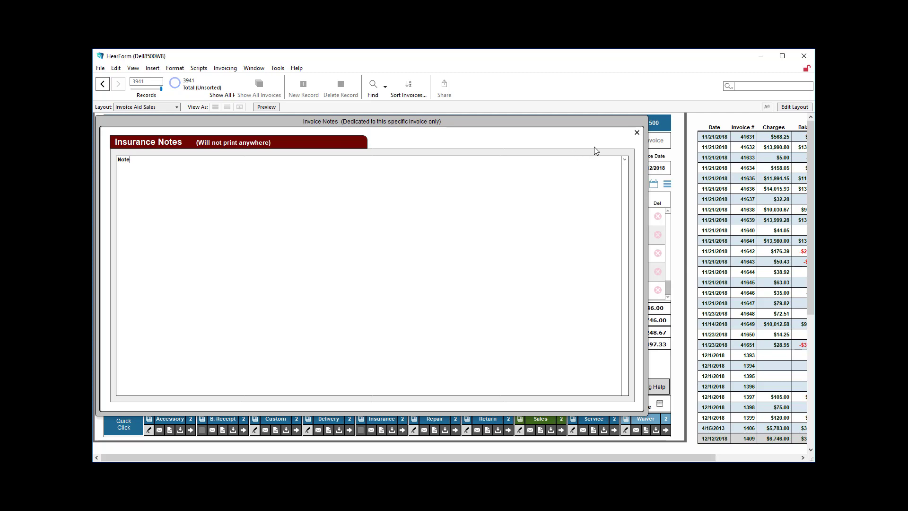
left_click(634, 133)
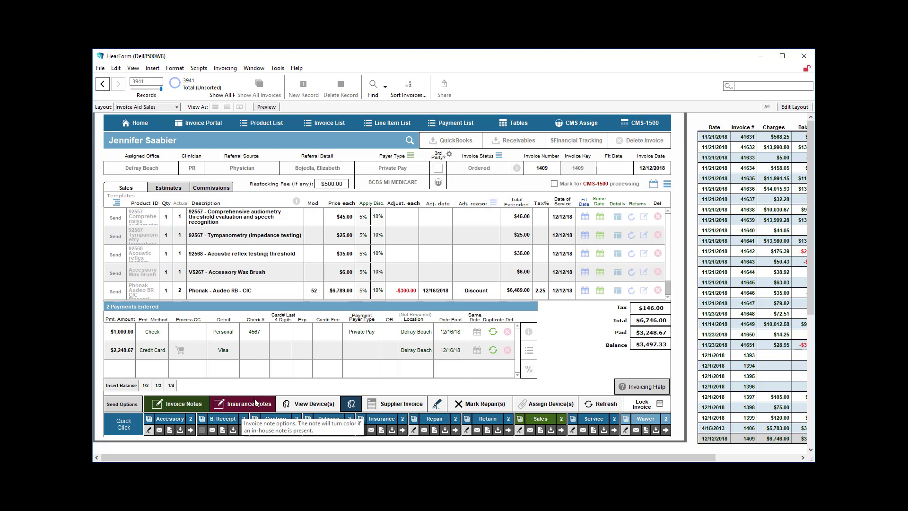
Visit the CMS-1500 claim form, check its empty insurance notes, and return to the sales screen
left_click(639, 123)
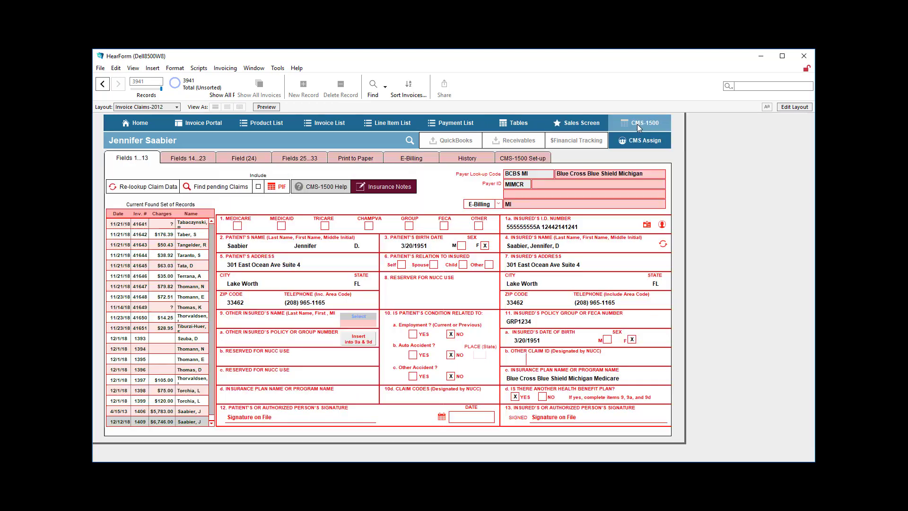
left_click(402, 189)
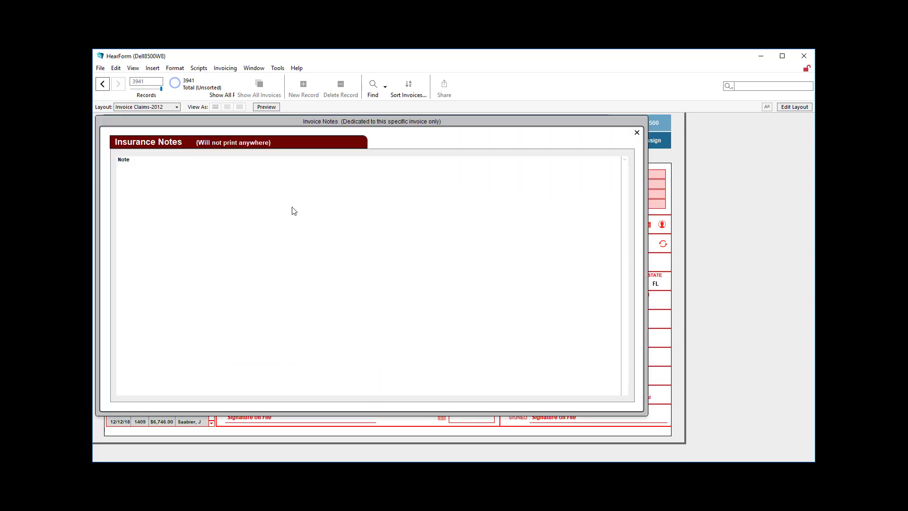
left_click(636, 134)
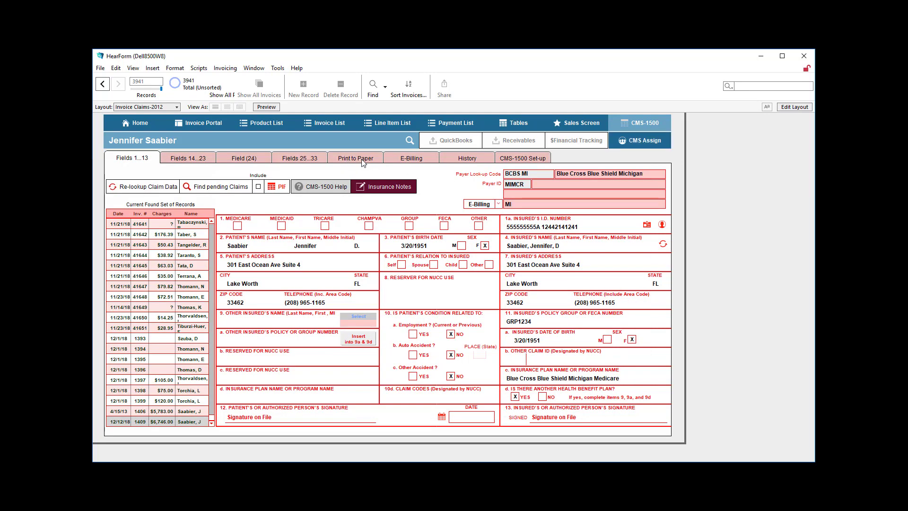
left_click(574, 123)
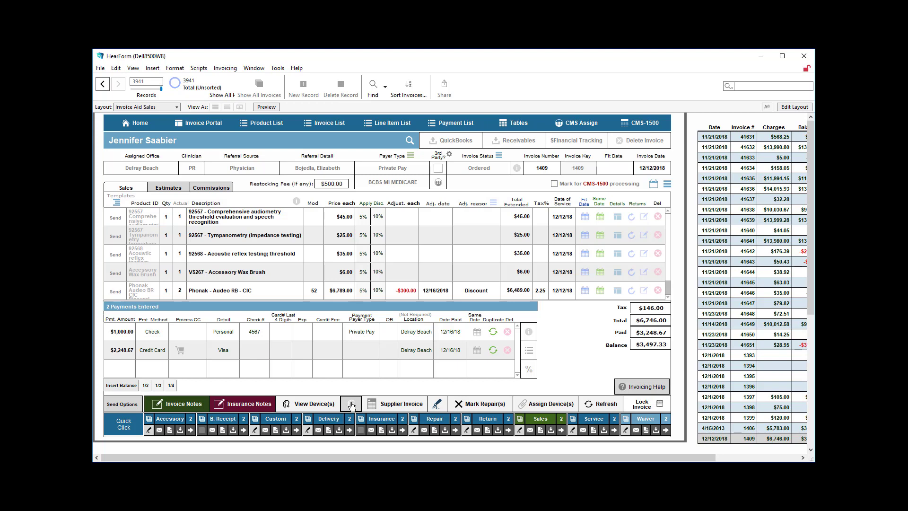
left_click(351, 405)
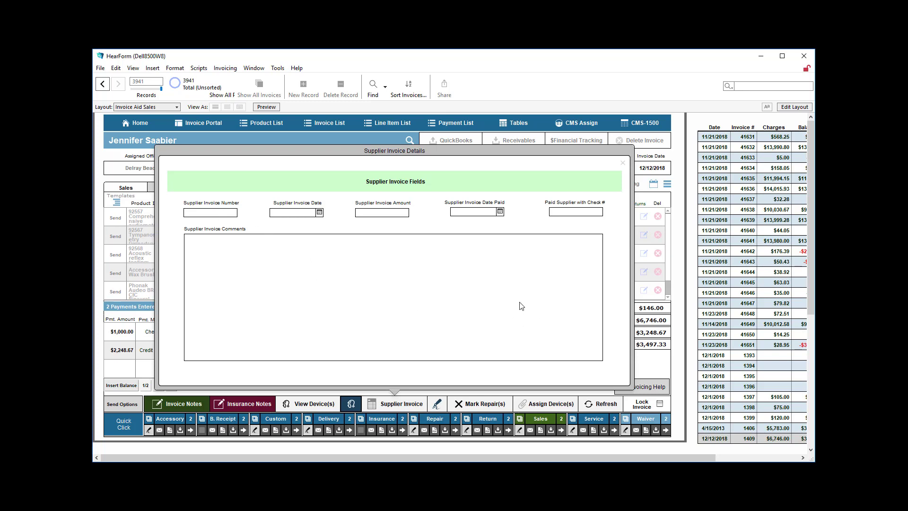
left_click(626, 164)
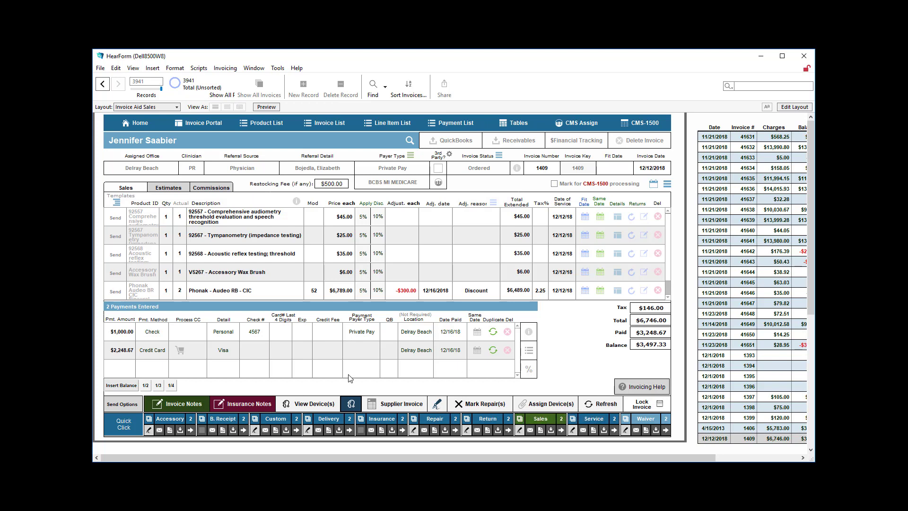
Check the invoice's device list, which is still empty, and close it
left_click(305, 404)
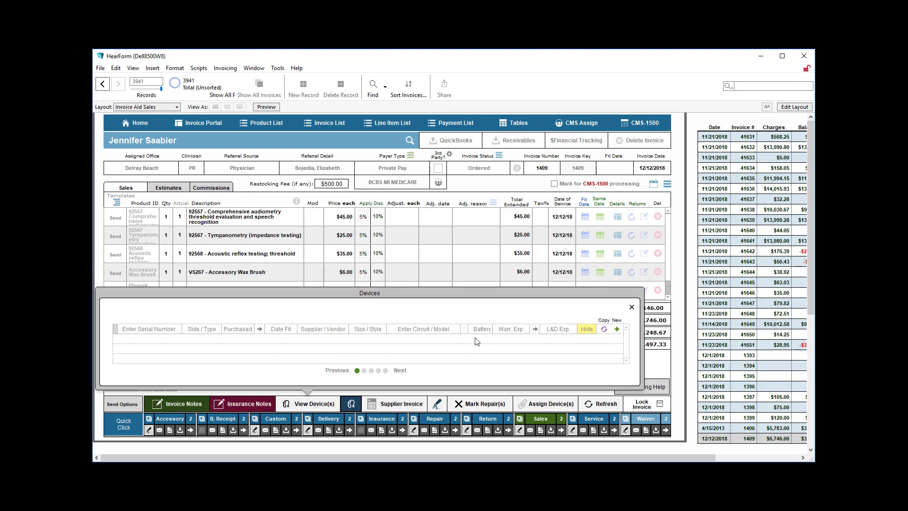
left_click(168, 327)
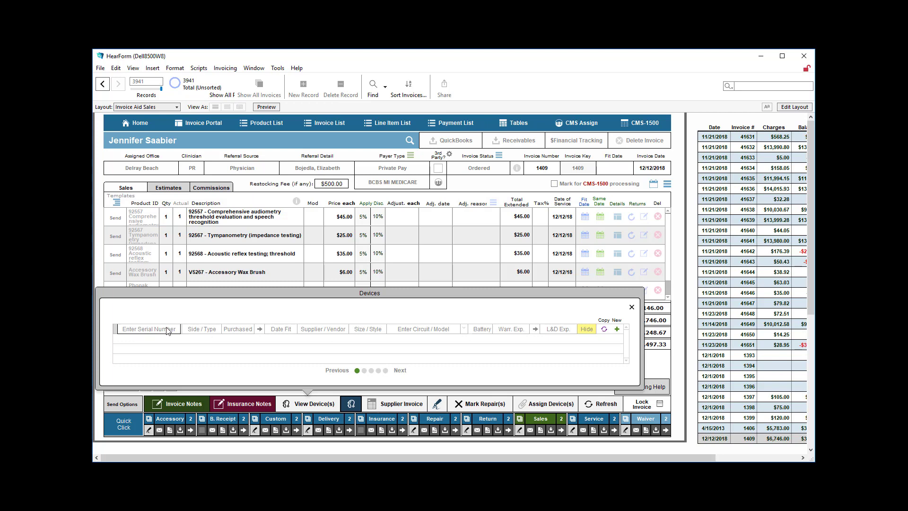
left_click(631, 307)
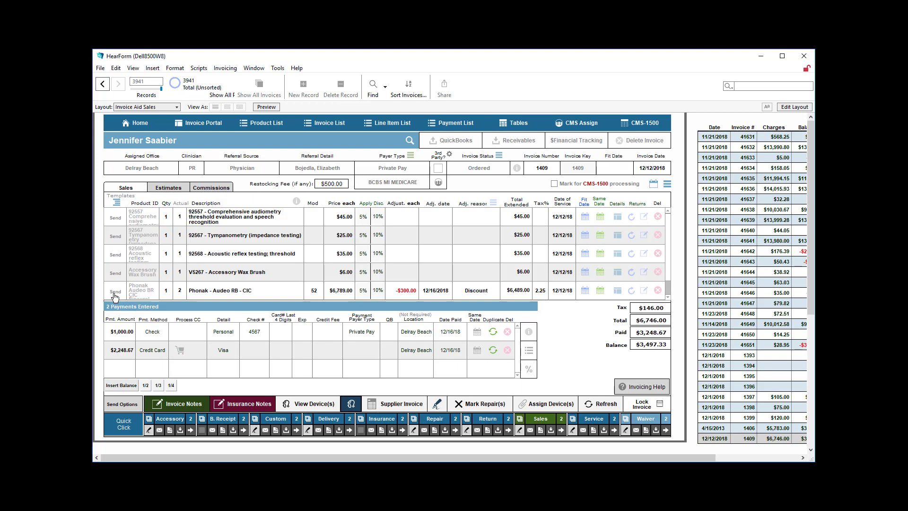
left_click(114, 292)
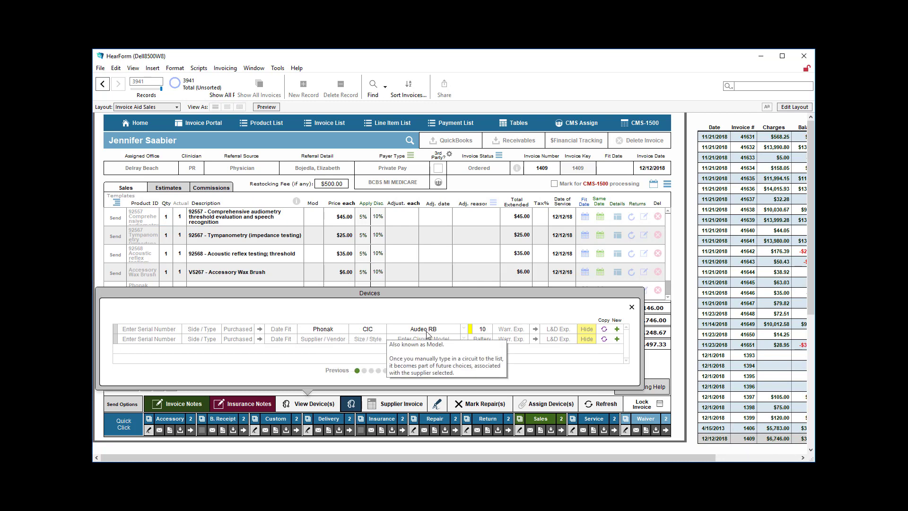
left_click(179, 328)
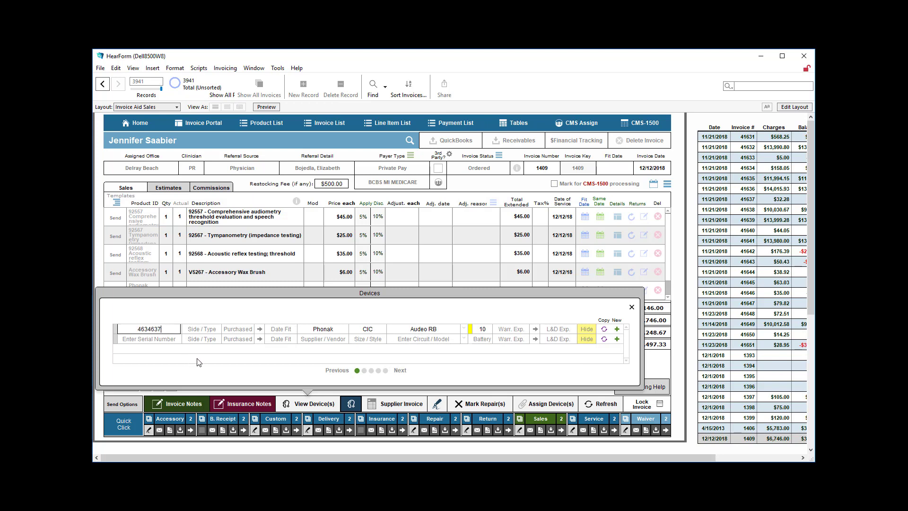
left_click(204, 330)
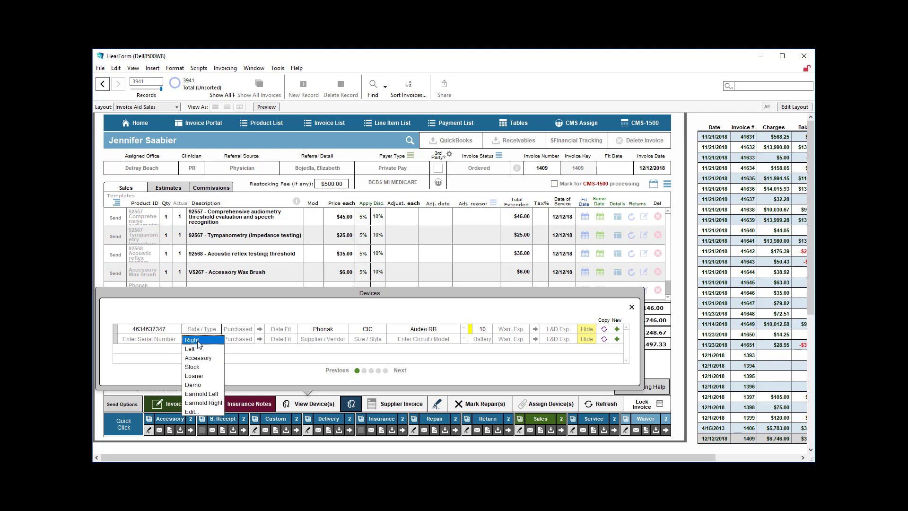
left_click(199, 341)
left_click(244, 327)
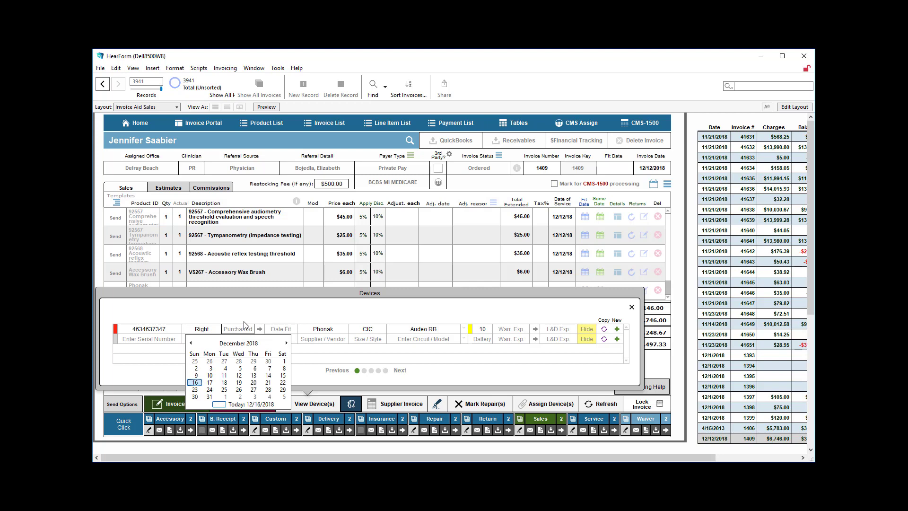
key("Return")
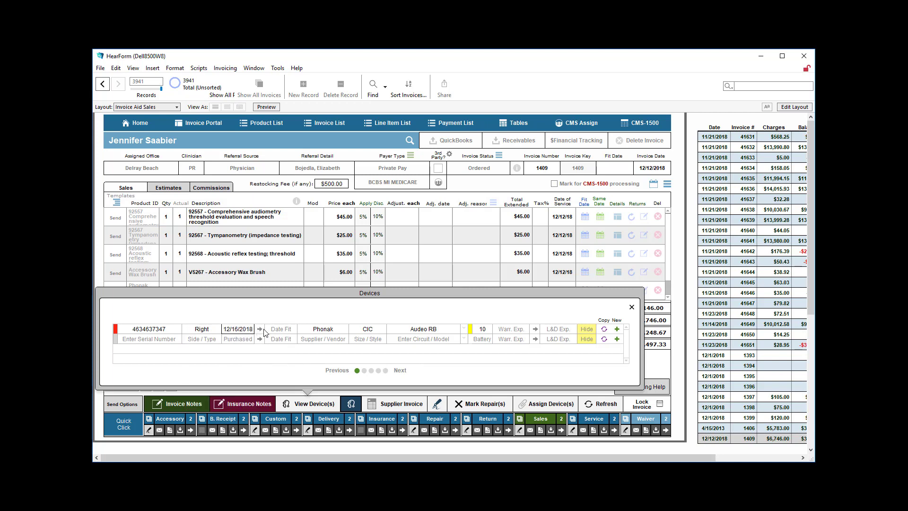
left_click(259, 329)
left_click(605, 331)
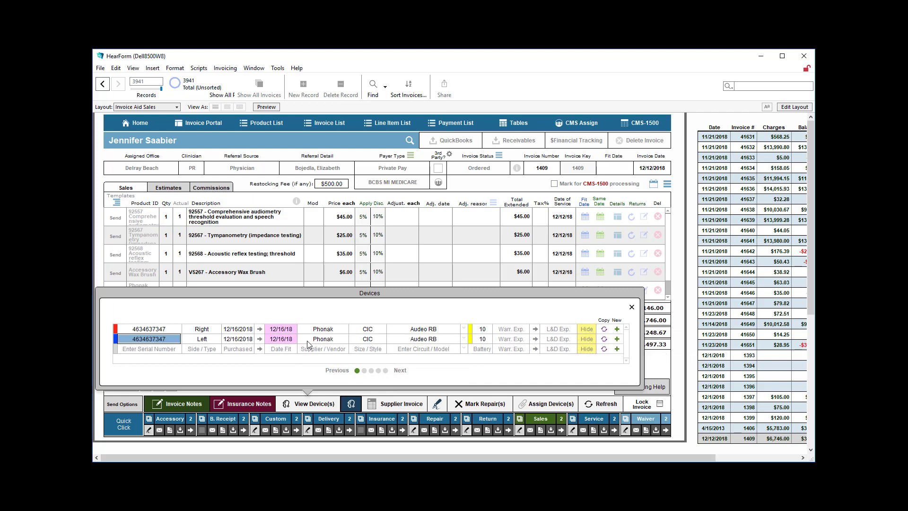
left_click(179, 339)
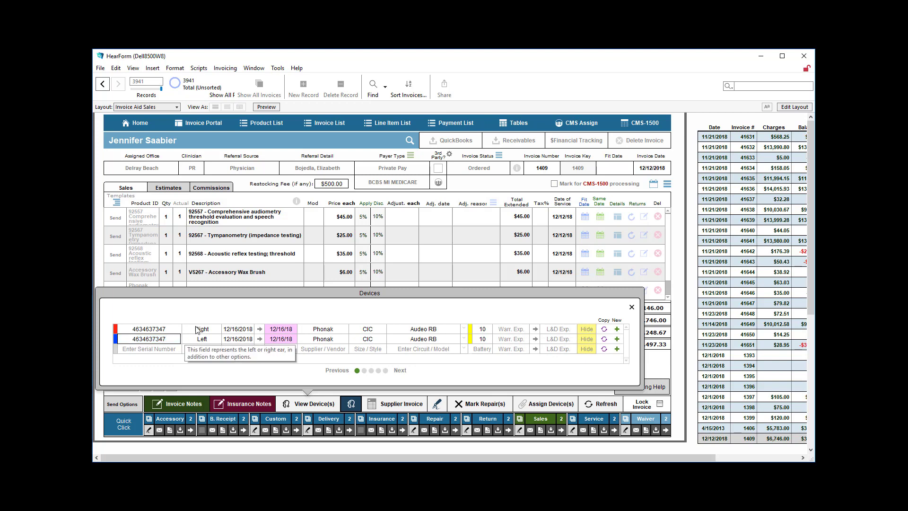
key("BackSpace")
type("8")
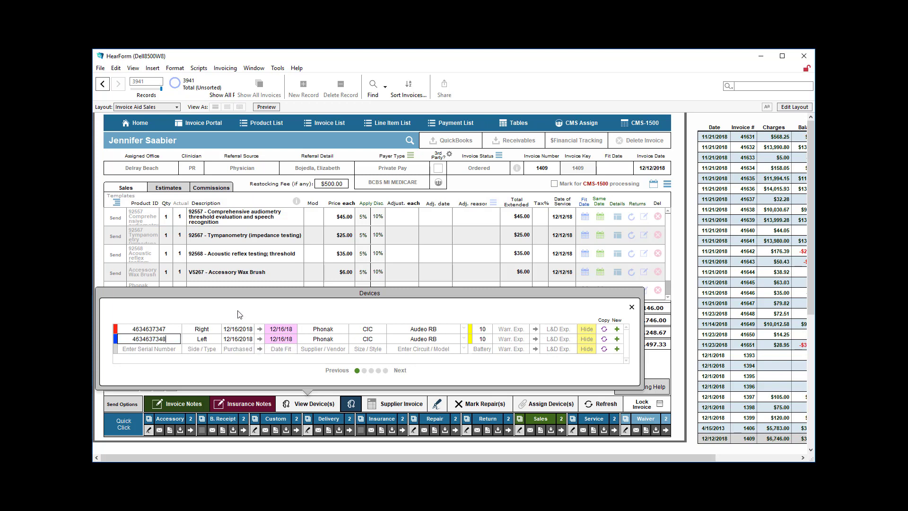
left_click(632, 306)
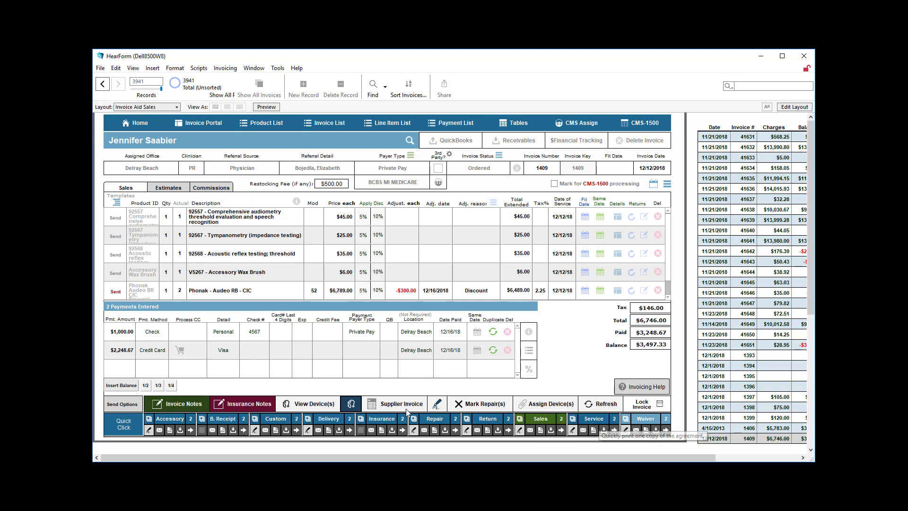
Preview the accessory receipt, then scroll through the patient agreement preview and close it
left_click(149, 420)
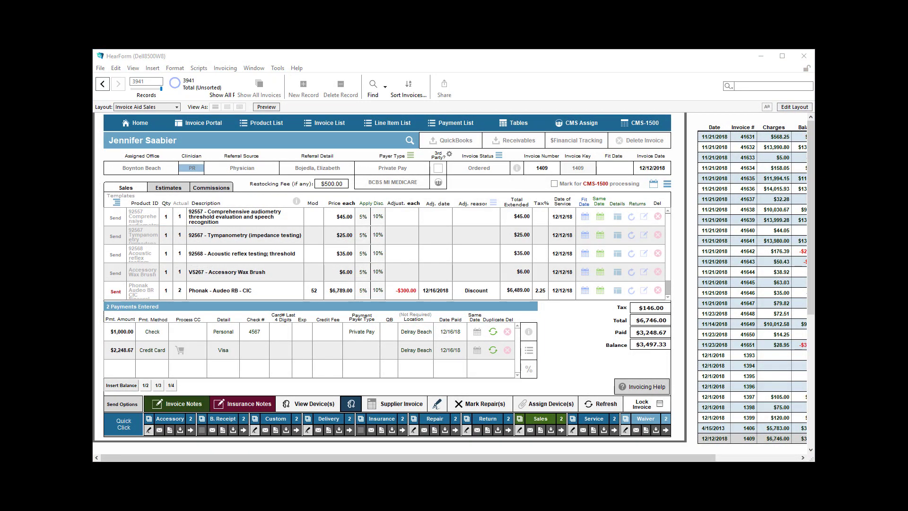
left_click(521, 420)
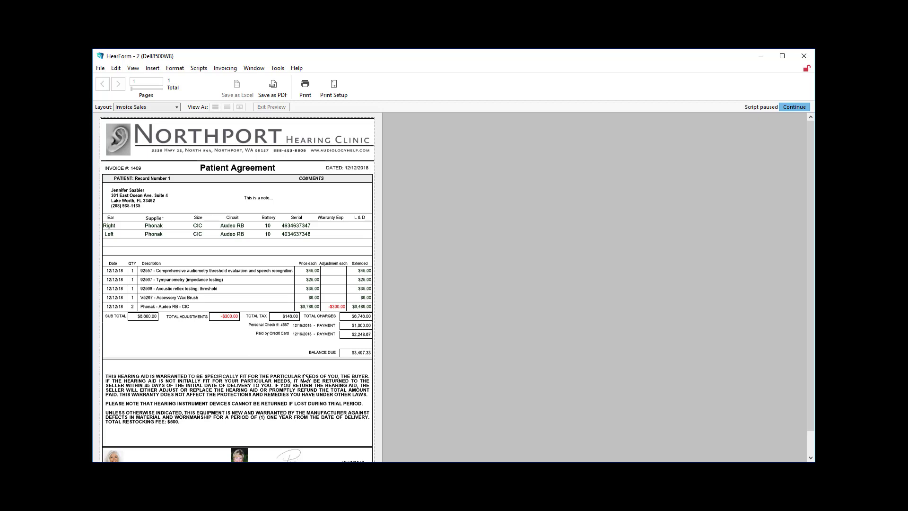
scroll(305, 377, "down", 2)
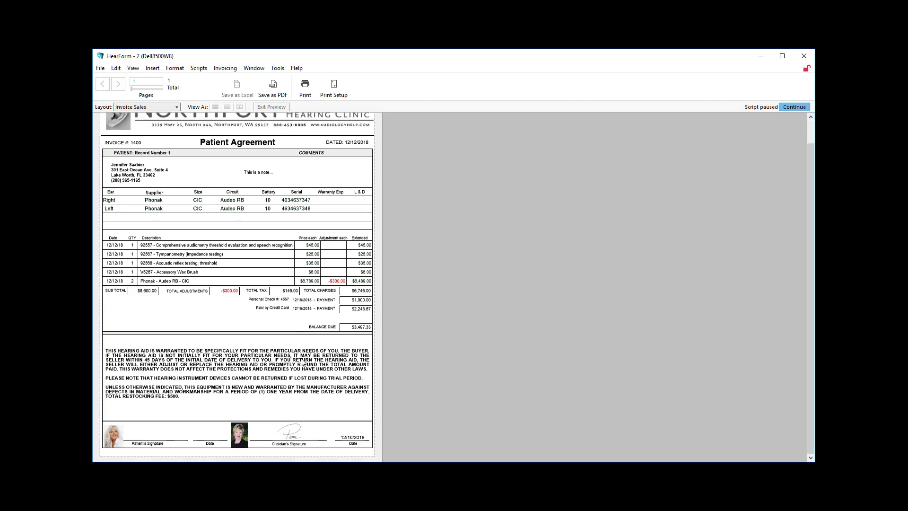
scroll(301, 362, "up", 2)
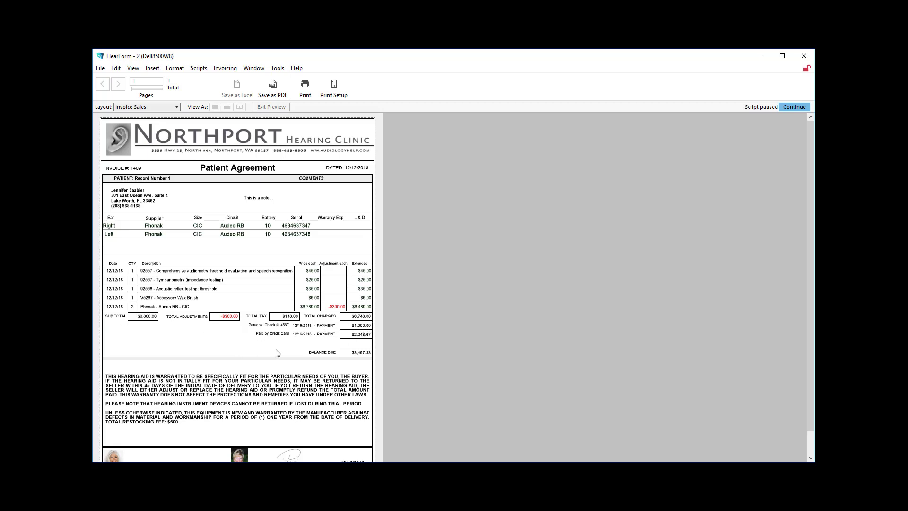
scroll(324, 349, "down", 1)
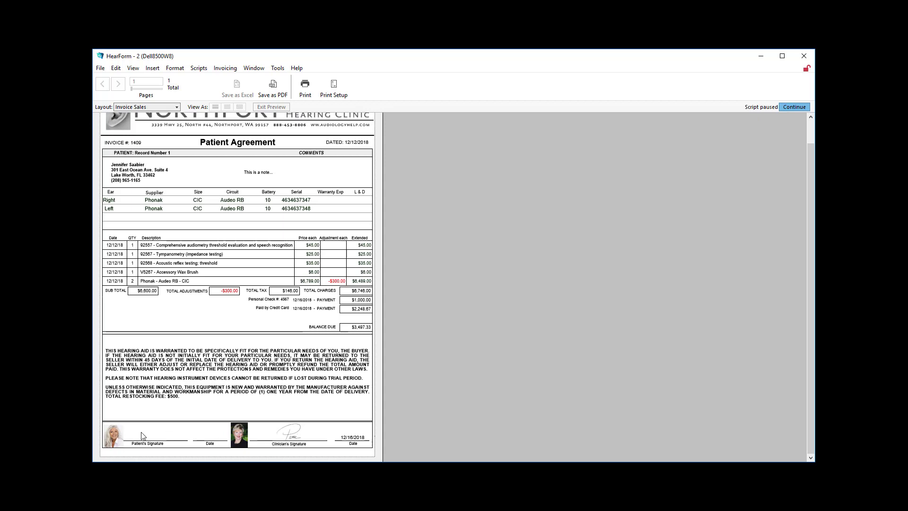
left_click(789, 106)
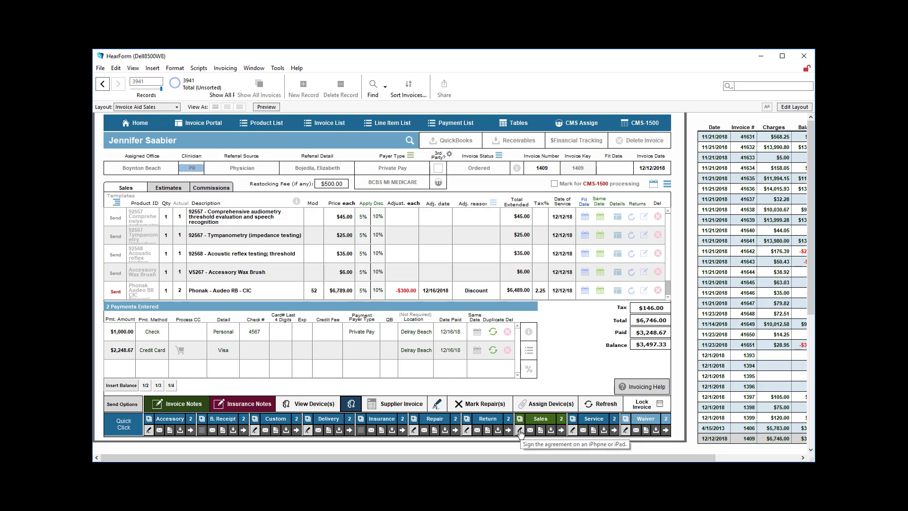
Open the agreement for on-screen signing and look over the invoice's financial details
left_click(520, 432)
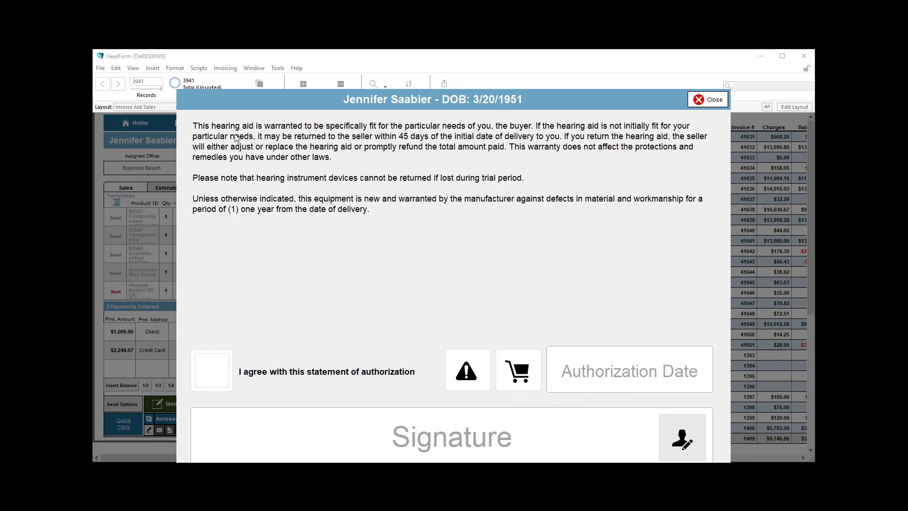
left_click(518, 373)
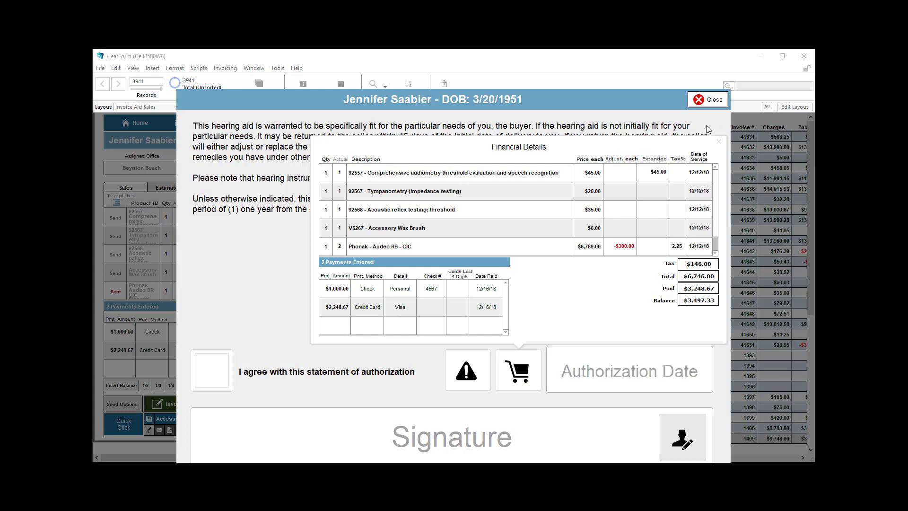
left_click(720, 145)
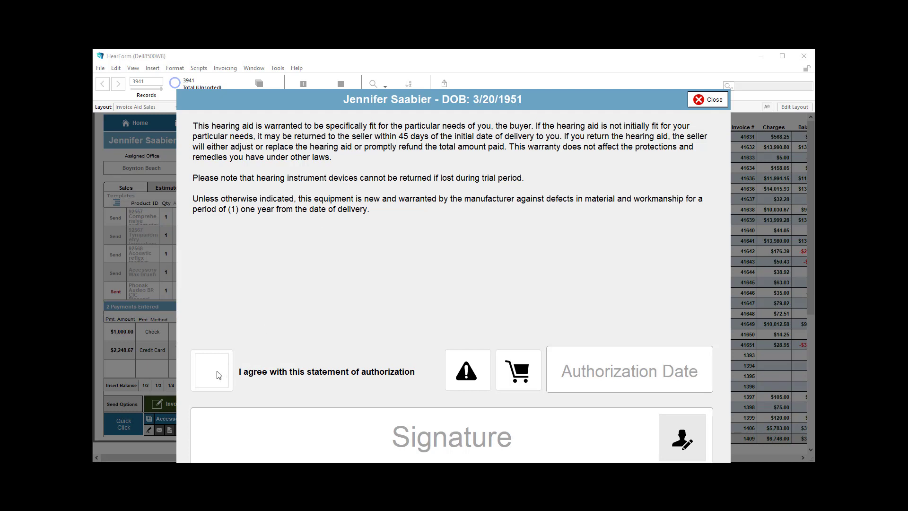
Leave the authorization statement unchecked, dismiss the empty-checkbox alert, and close the warranty agreement
left_click(219, 375)
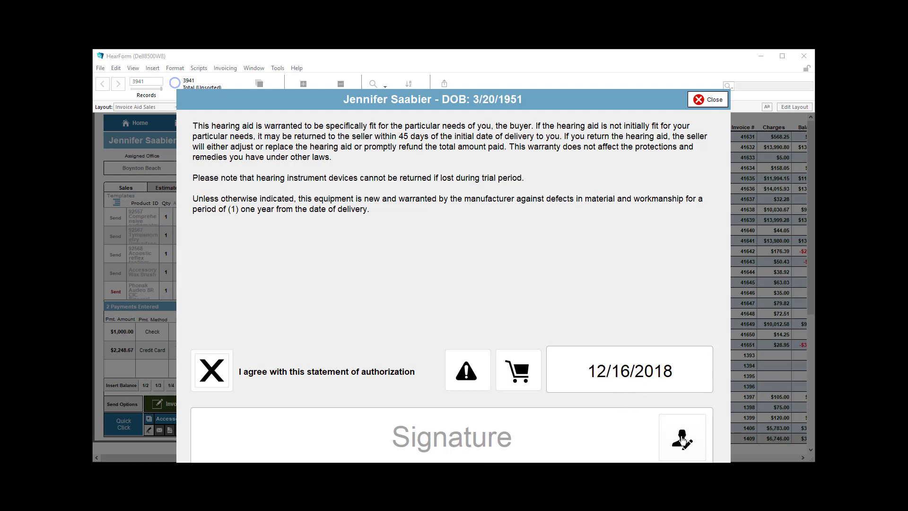
left_click(682, 440)
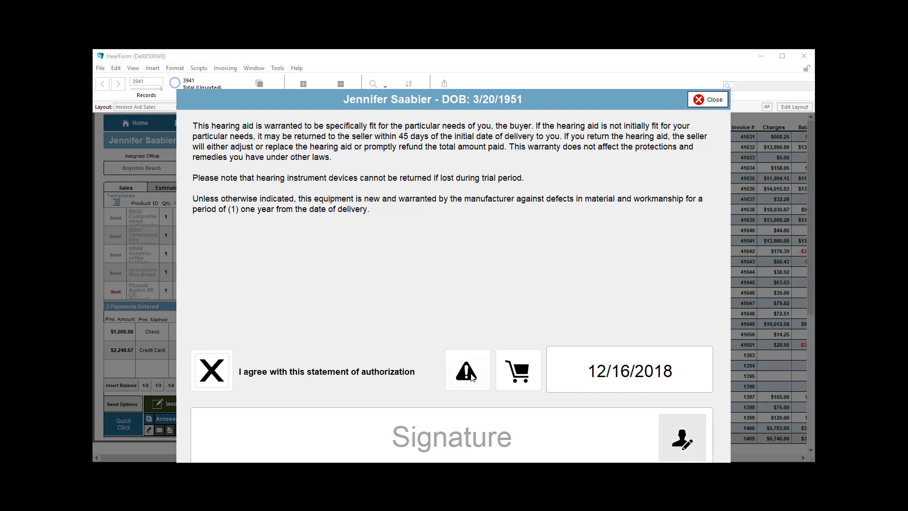
left_click(232, 362)
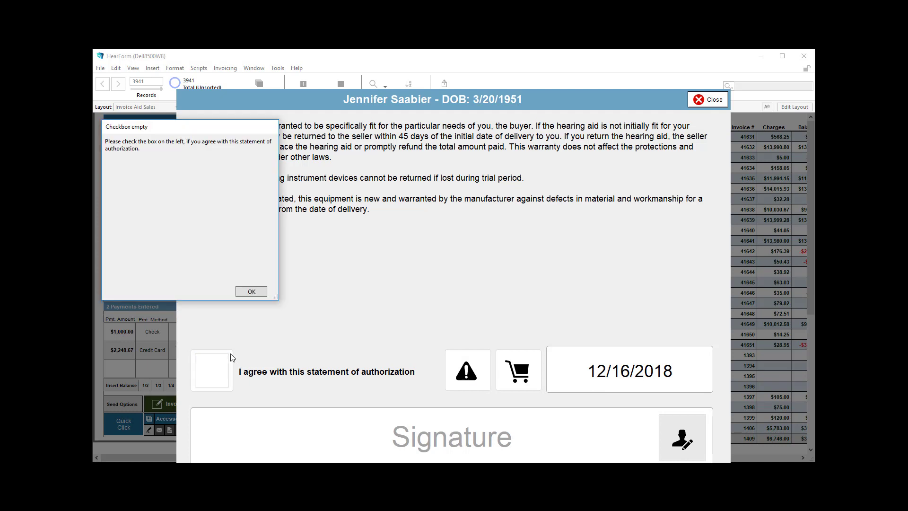
left_click(250, 290)
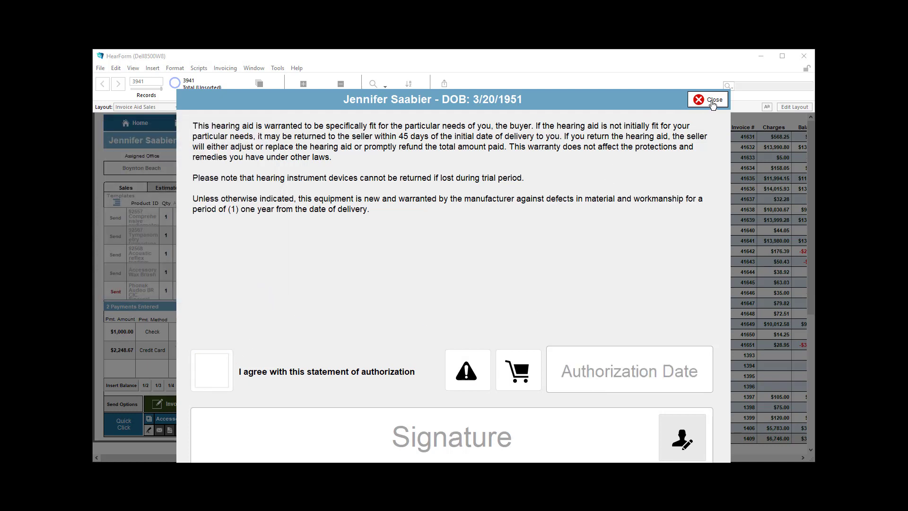
left_click(709, 101)
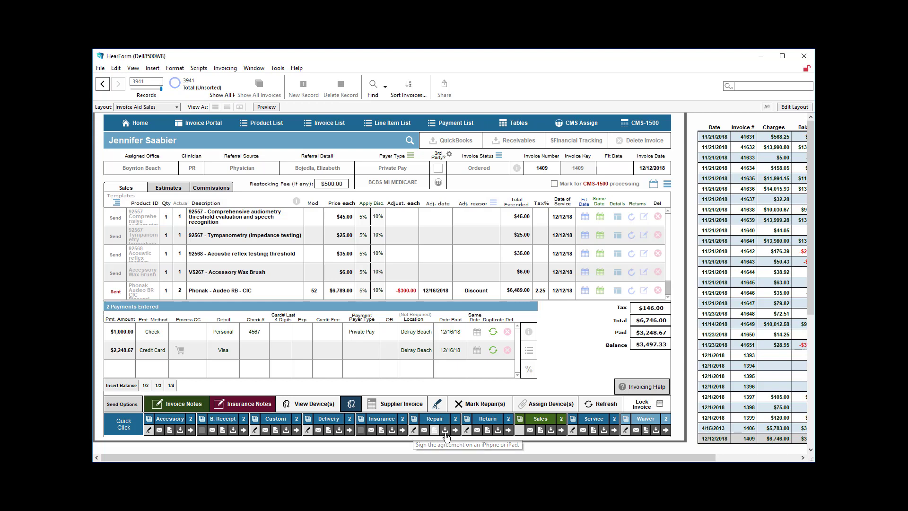
Approve sending private health information in the PHI warning, then restart the sales agreement email
left_click(529, 431)
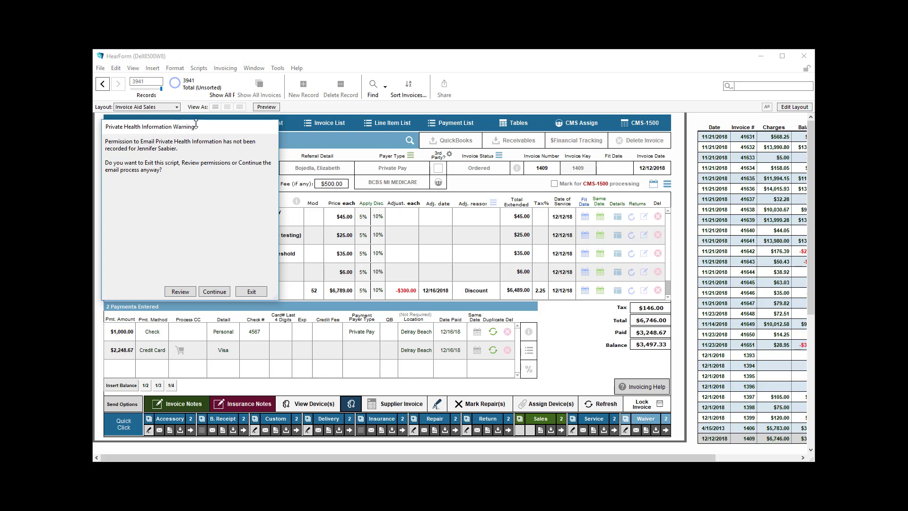
left_click_drag(202, 127, 418, 175)
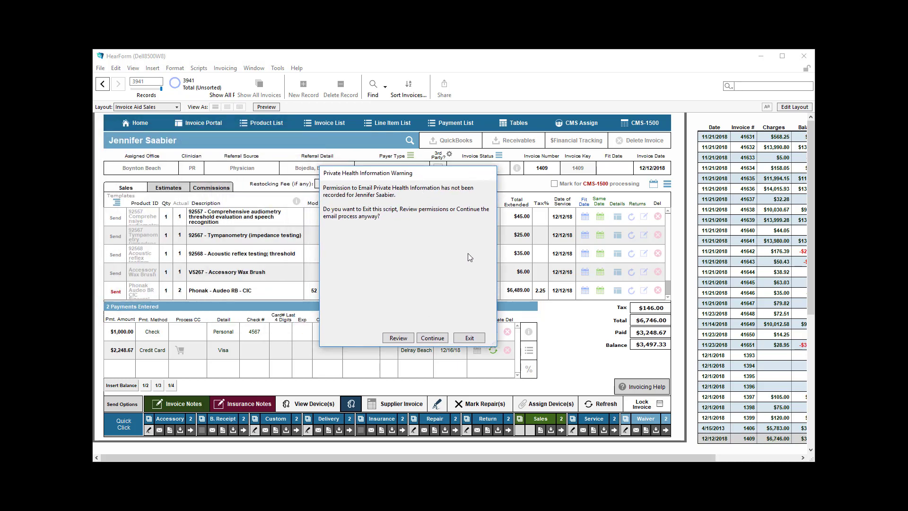
left_click(407, 339)
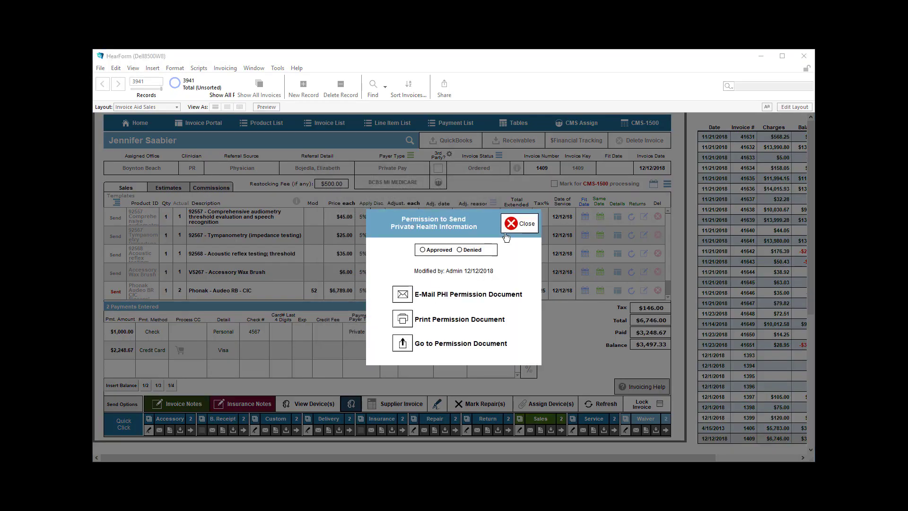
left_click(424, 251)
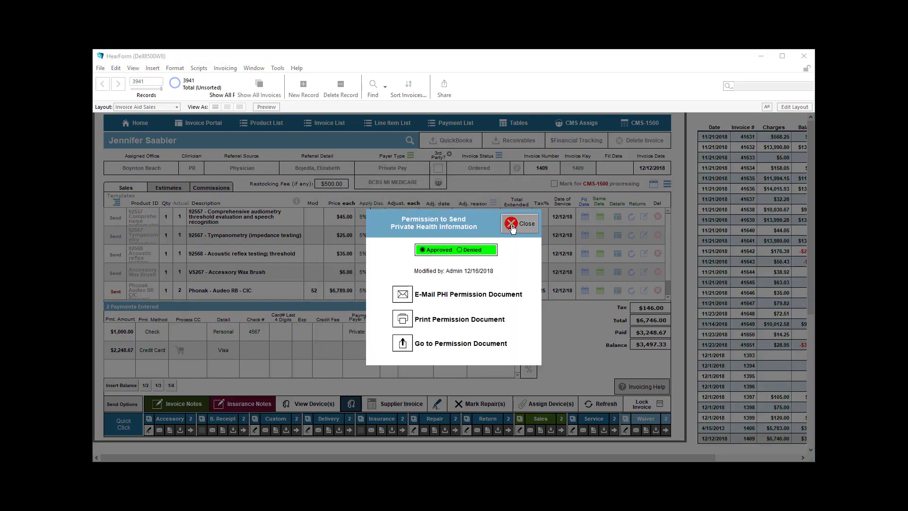
left_click(510, 225)
left_click(530, 430)
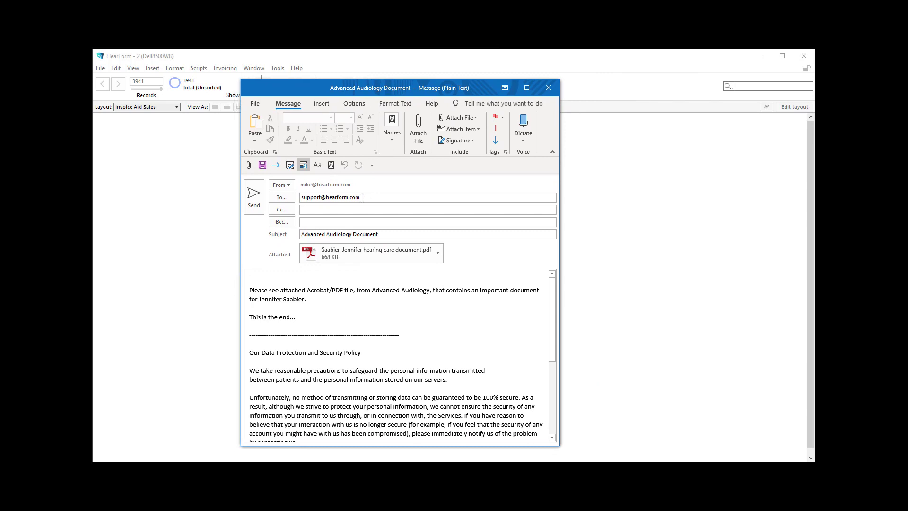
Look over the draft's recipient and body, then open the attached hearing care PDF
left_click_drag(370, 197, 252, 187)
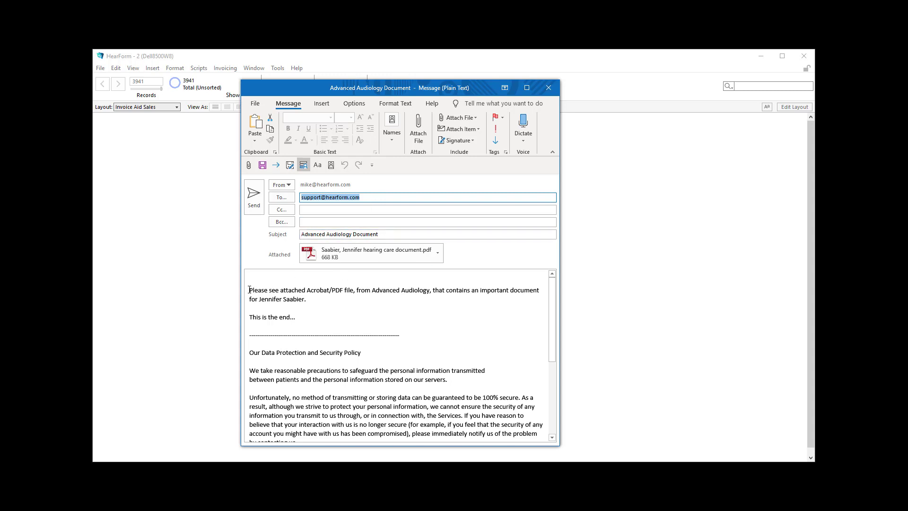
left_click_drag(249, 290, 384, 442)
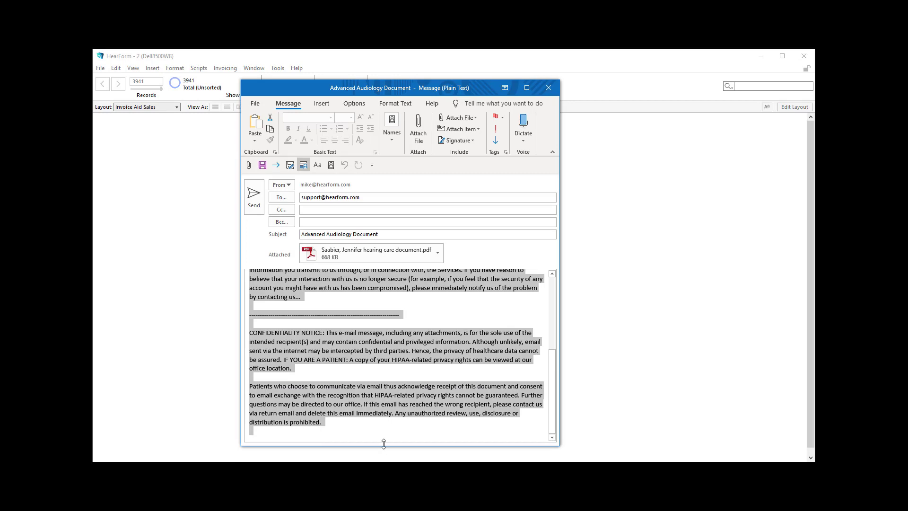
scroll(386, 416, "up", 5)
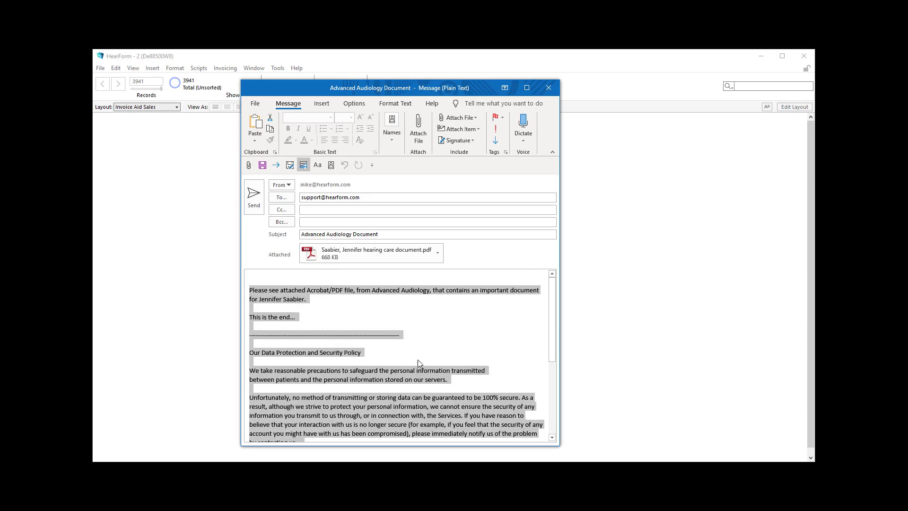
left_click(309, 255)
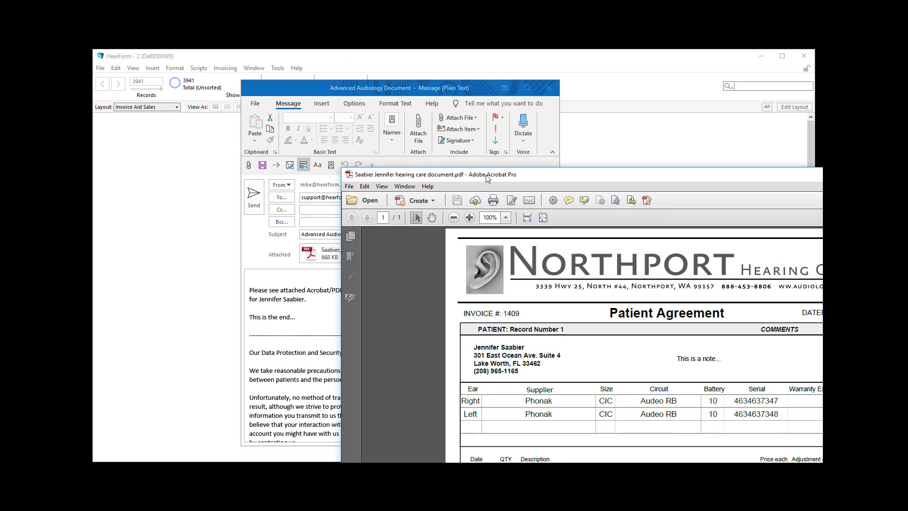
Scroll the patient agreement PDF down to the signature row, then close Acrobat
left_click_drag(487, 177, 302, 55)
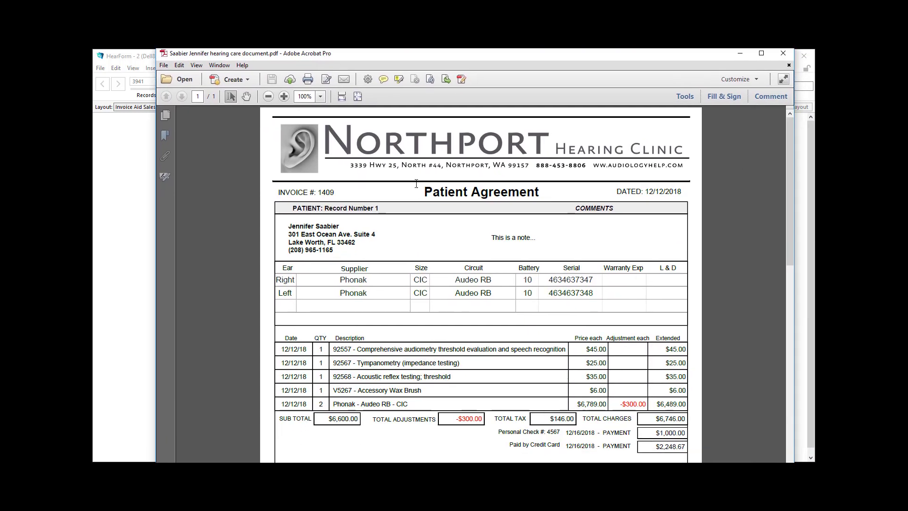
scroll(426, 203, "down", 5)
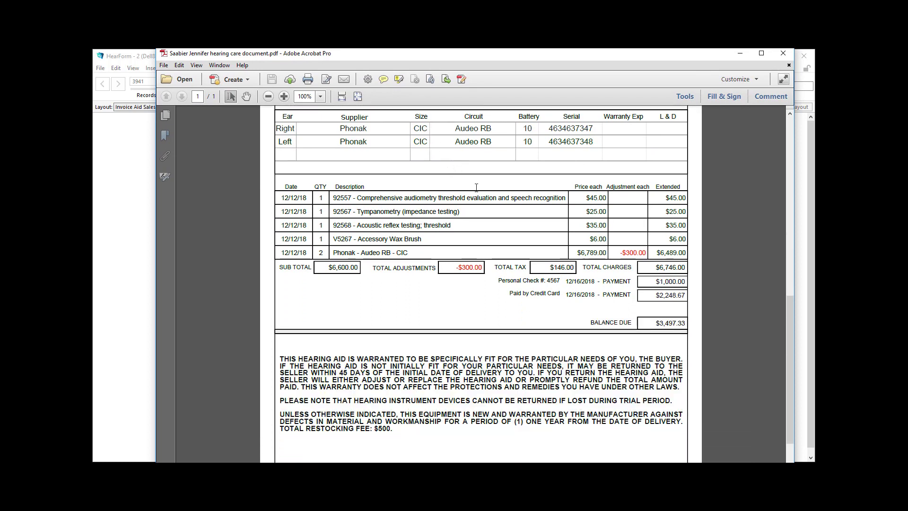
scroll(477, 187, "down", 1)
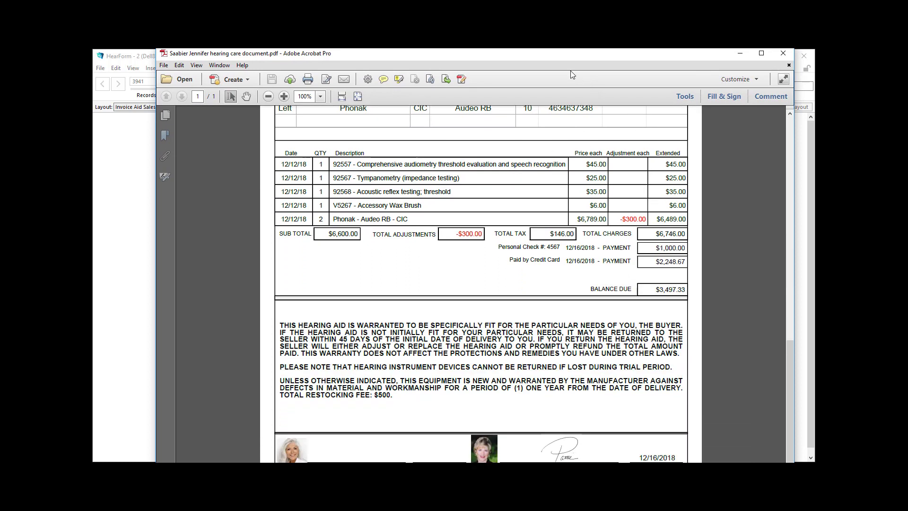
left_click_drag(570, 58, 554, 26)
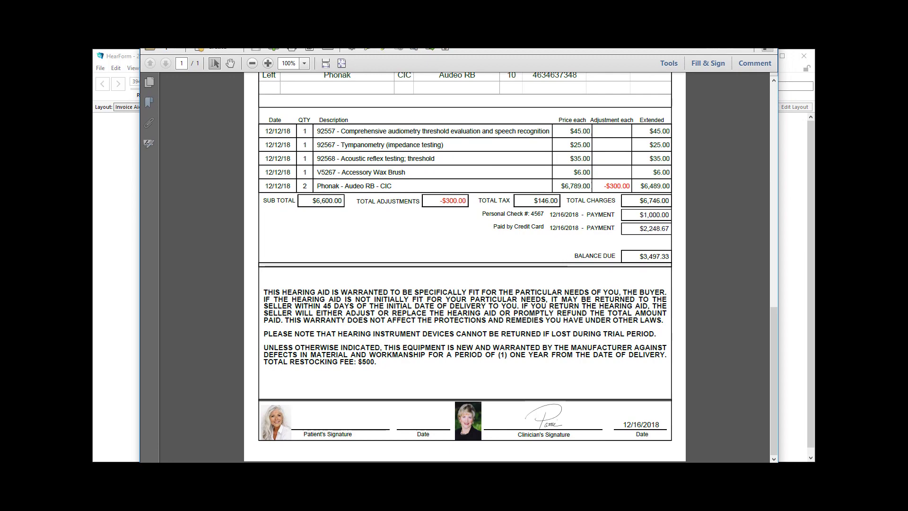
left_click(768, 25)
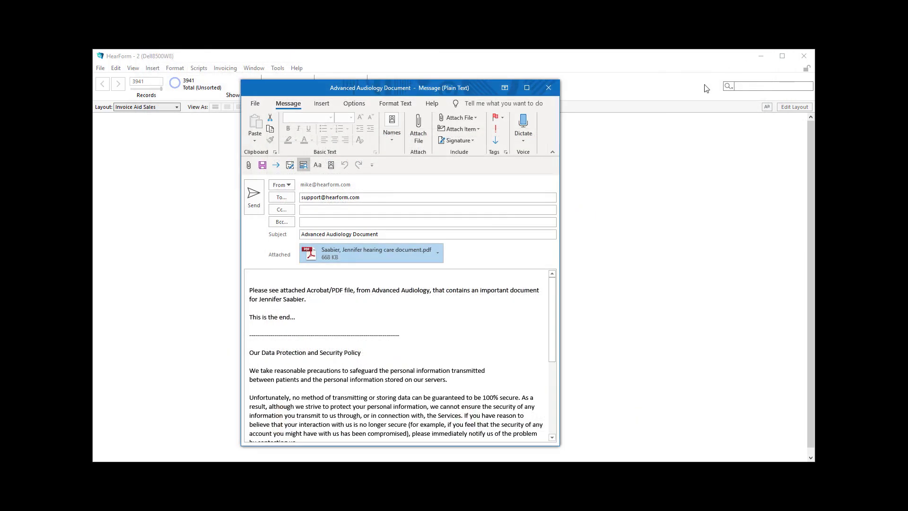
Close the Outlook draft unsent and let the script continue
left_click(548, 85)
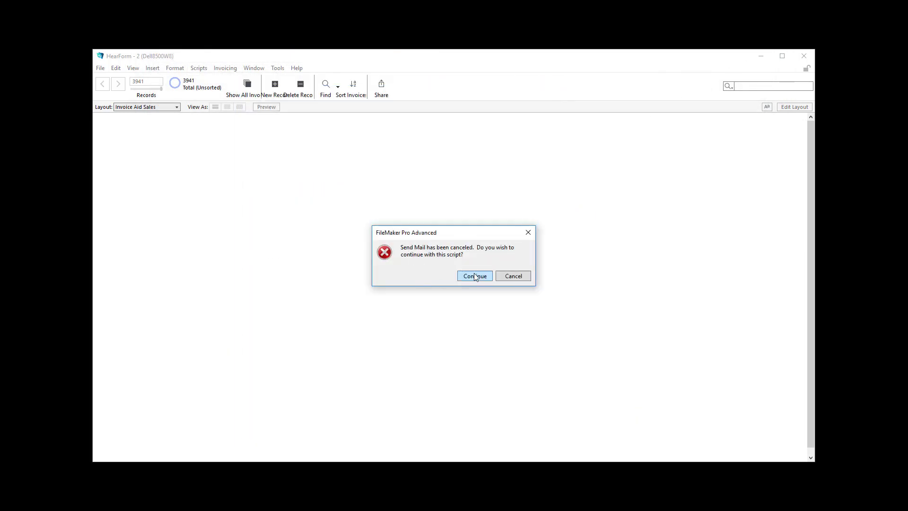
left_click(475, 276)
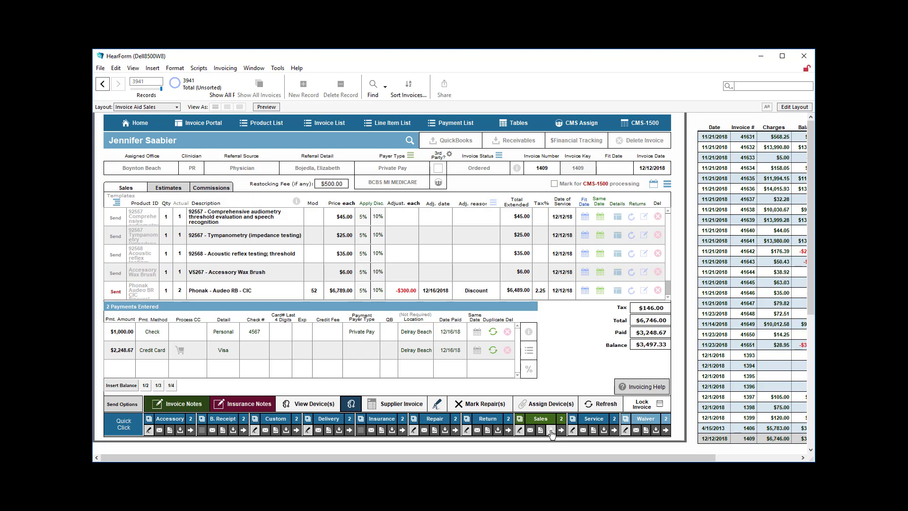
left_click(551, 431)
scroll(463, 279, "down", 1)
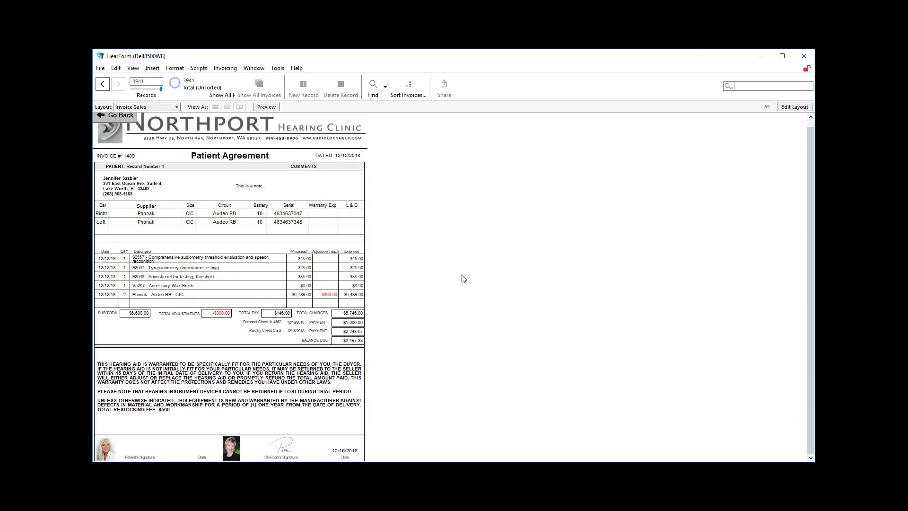
scroll(461, 282, "up", 1)
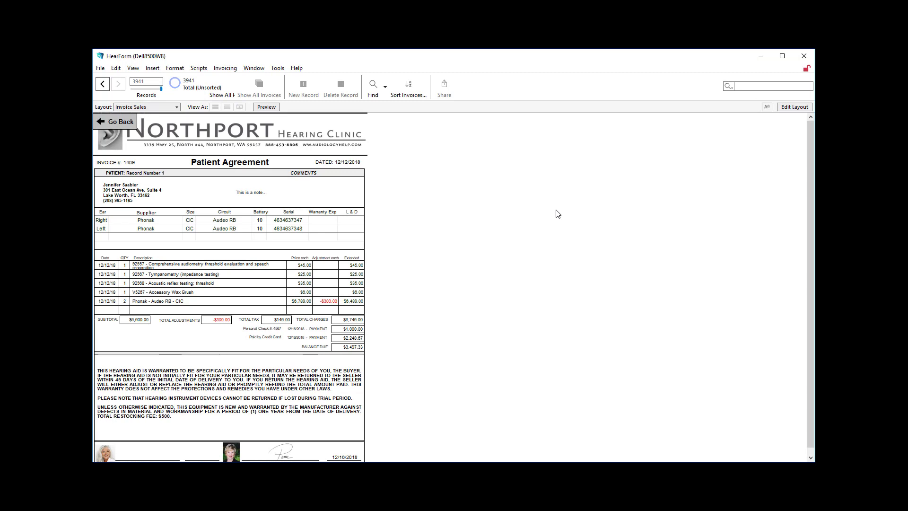
left_click(120, 122)
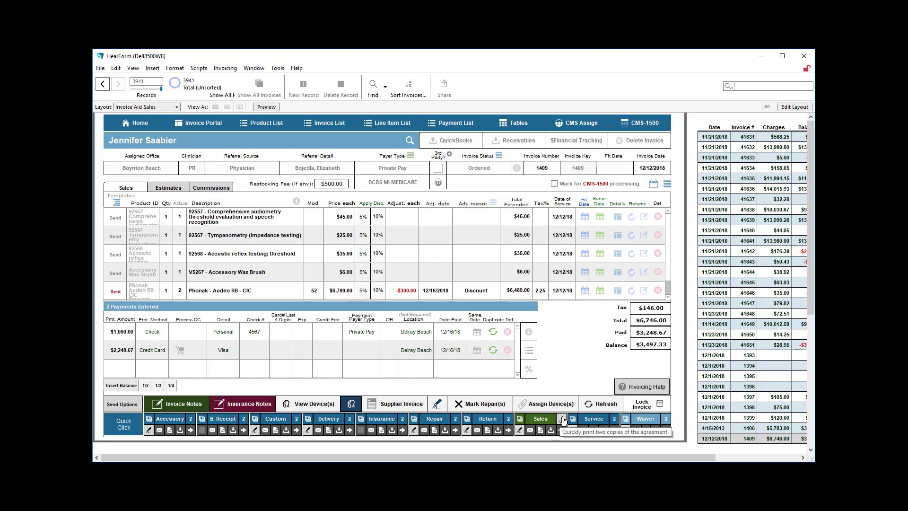
Open the Devices list showing the right and left Phonak Audeo RB CIC aids
left_click(653, 422)
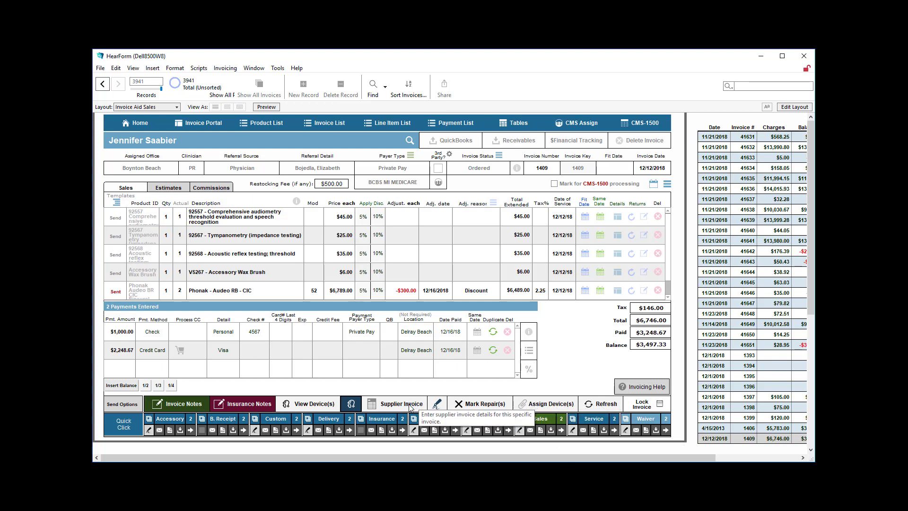
left_click(317, 404)
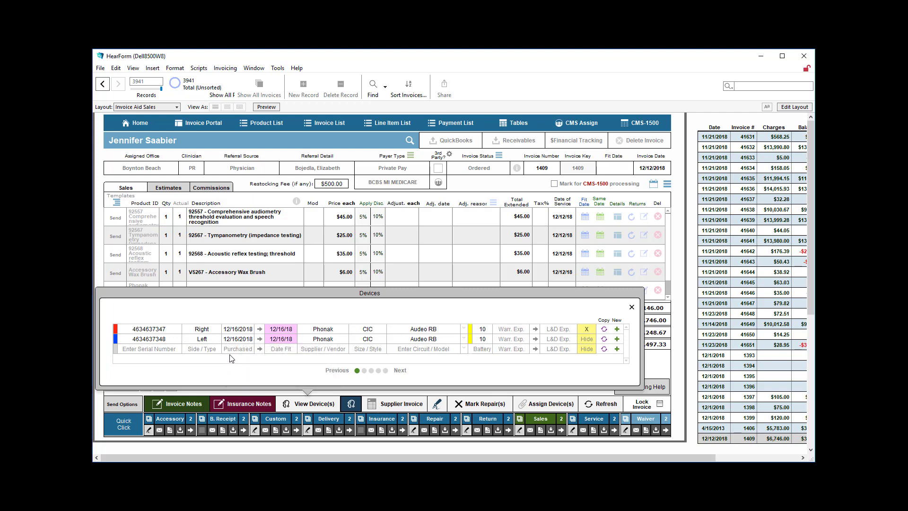
Close the Devices list and briefly preview the Patient Agreement listing only the left aid
left_click(629, 310)
left_click(520, 419)
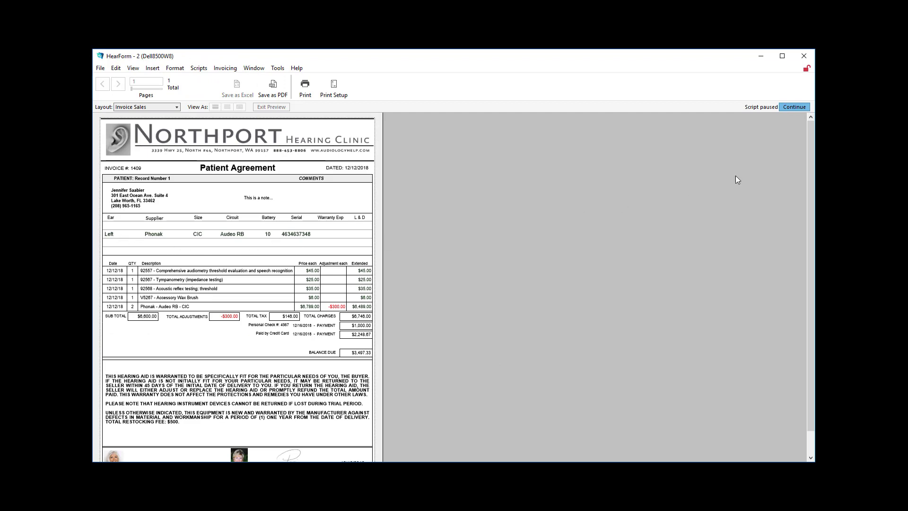
left_click(788, 107)
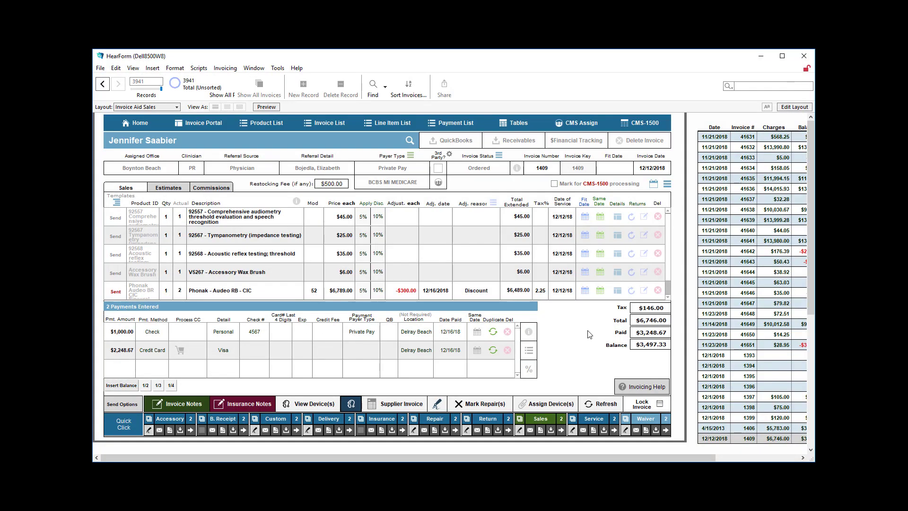